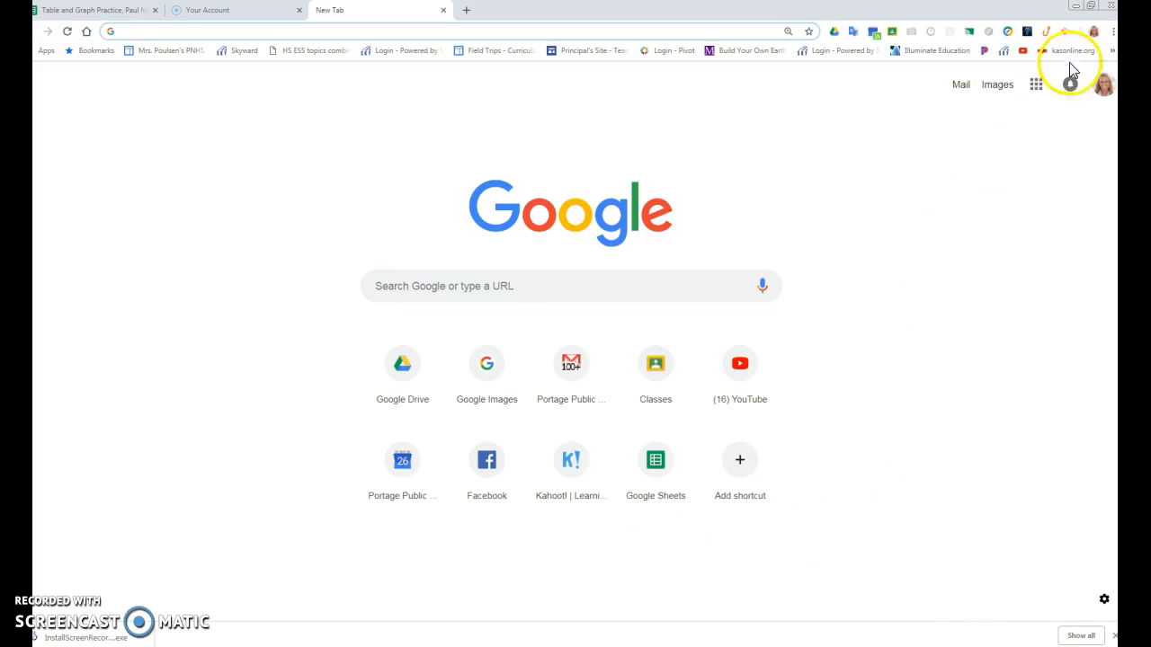
# Open Google Sheets from the Google home page and create a new blank spreadsheet
pyautogui.click(1038, 89)
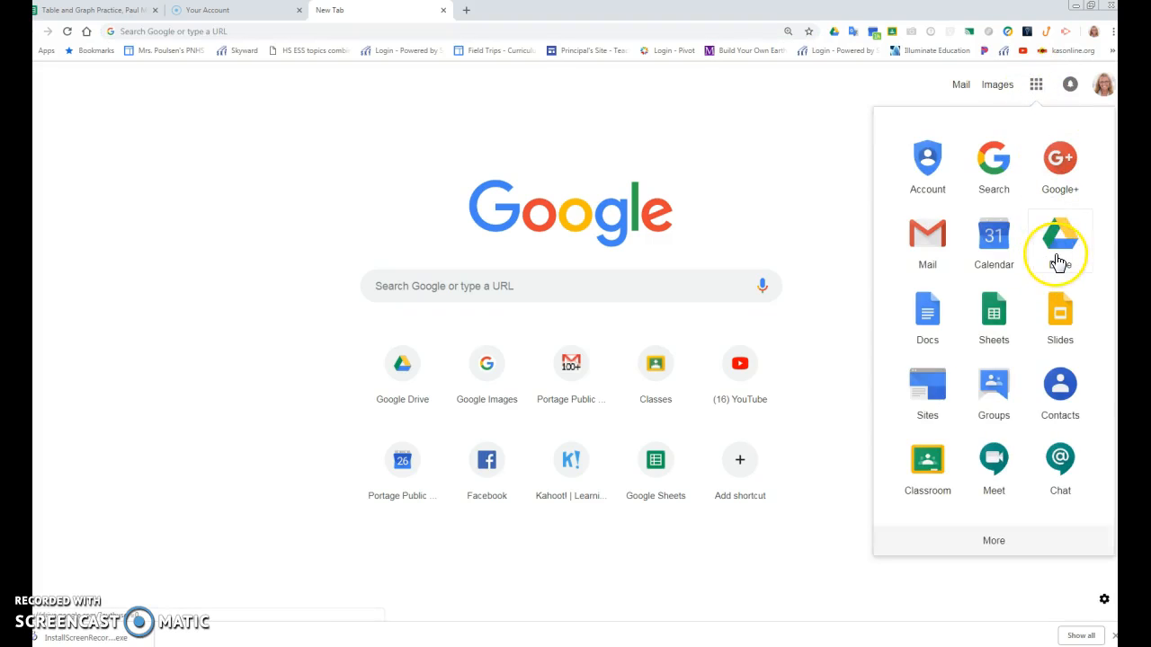
pyautogui.click(995, 329)
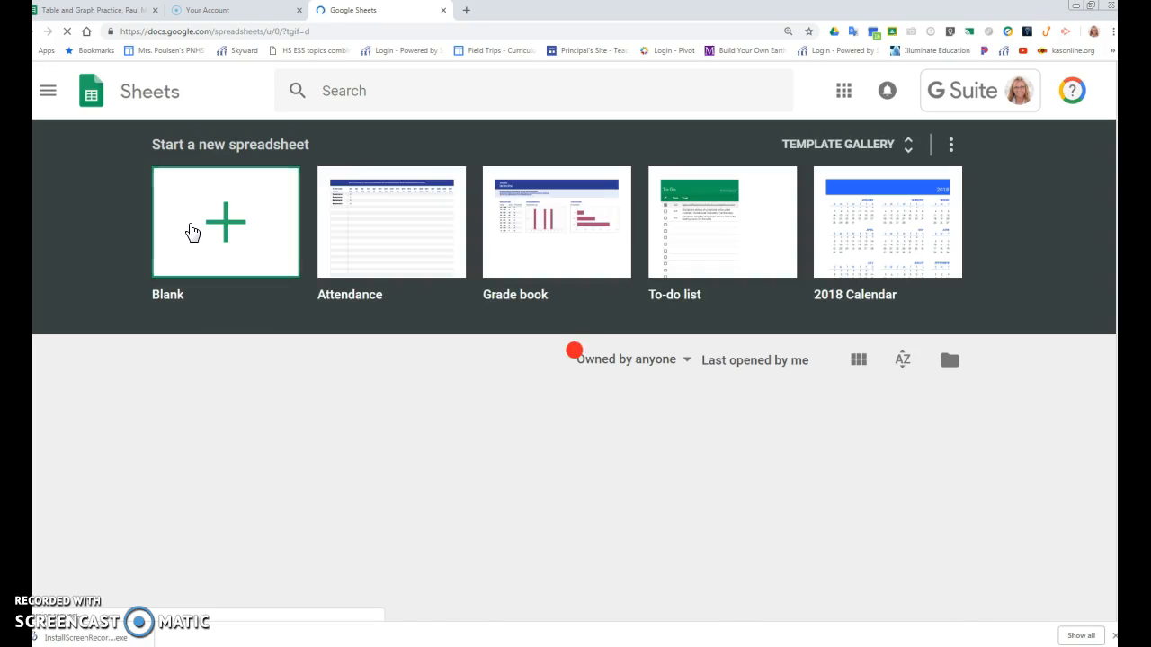
pyautogui.click(225, 222)
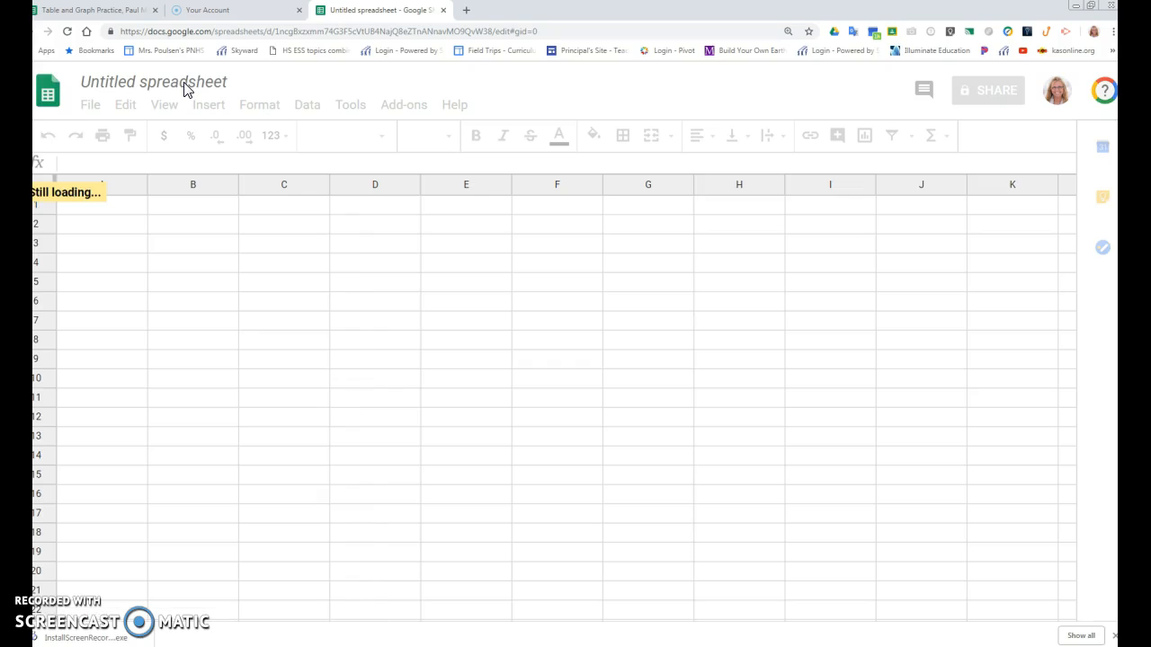
# Rename the untitled spreadsheet as "Table Practice"
pyautogui.click(190, 88)
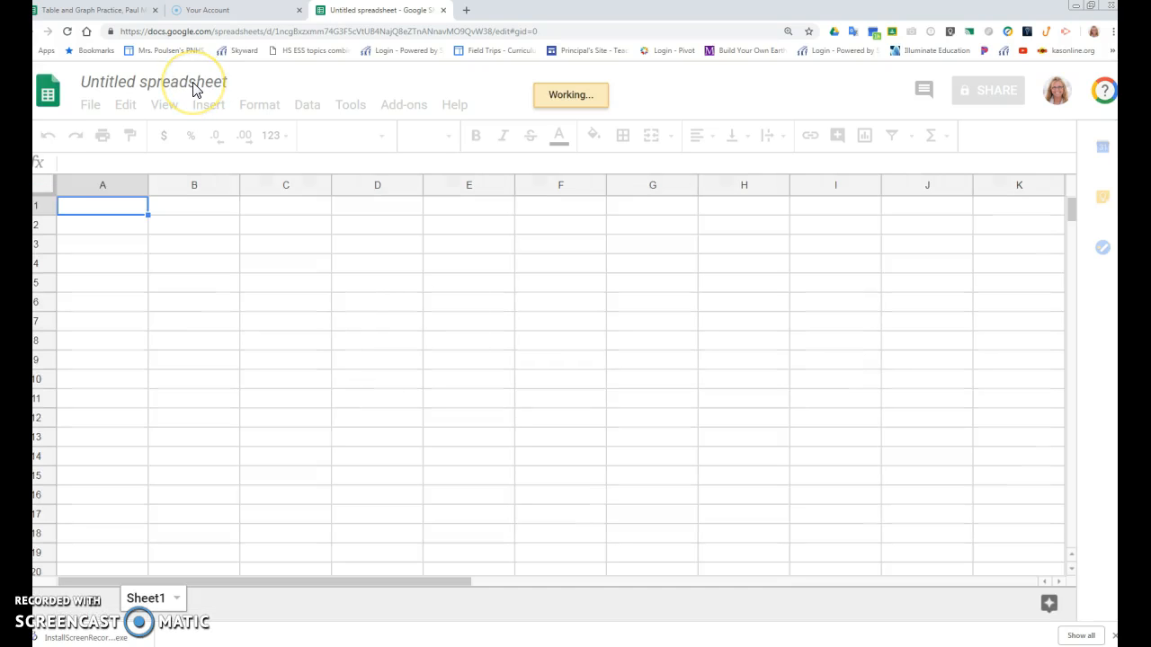
pyautogui.click(193, 83)
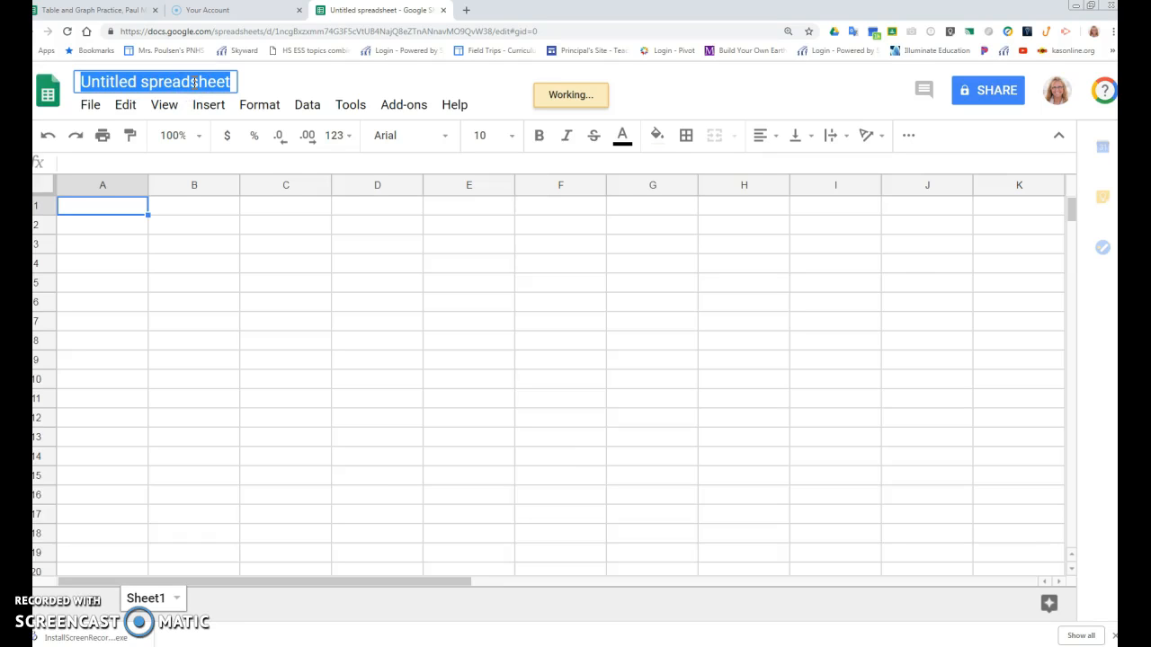
pyautogui.write('Table ')
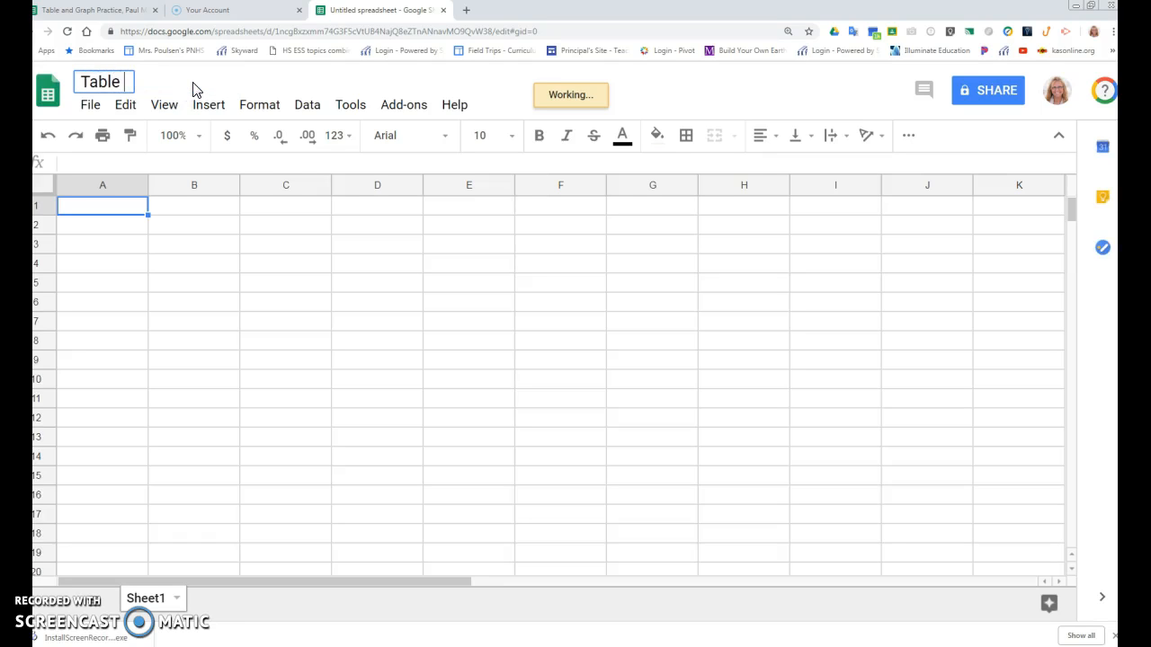
pyautogui.write('Pracie')
pyautogui.click(193, 90)
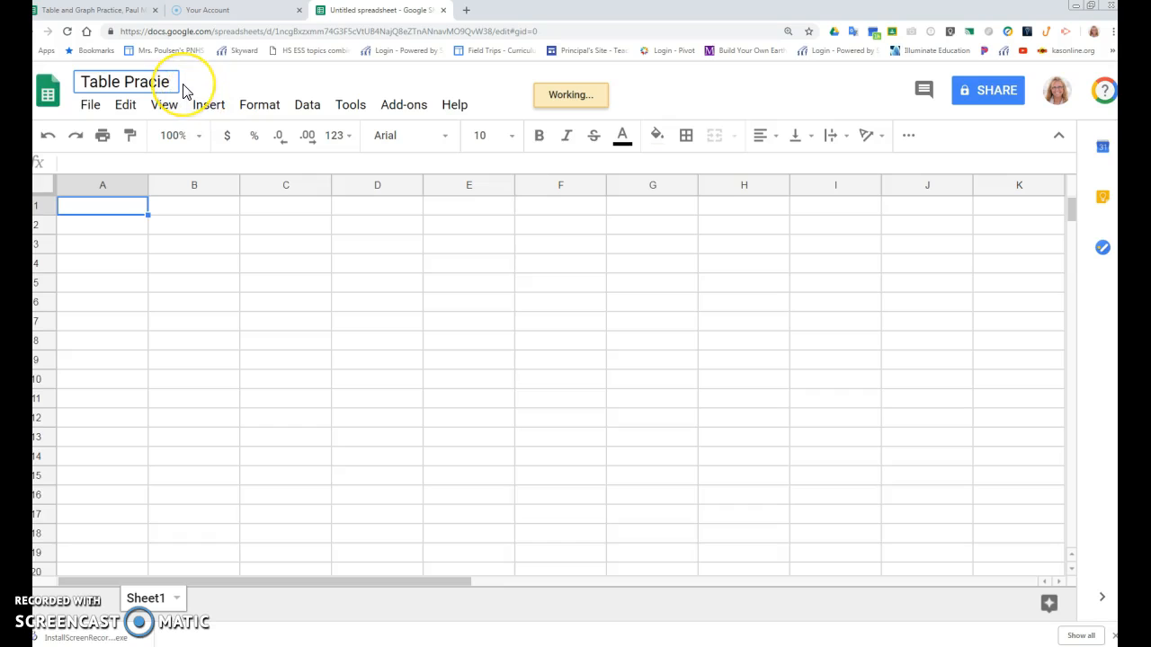
pyautogui.press('BackSpace')
pyautogui.press('BackSpace')
pyautogui.write('tice')
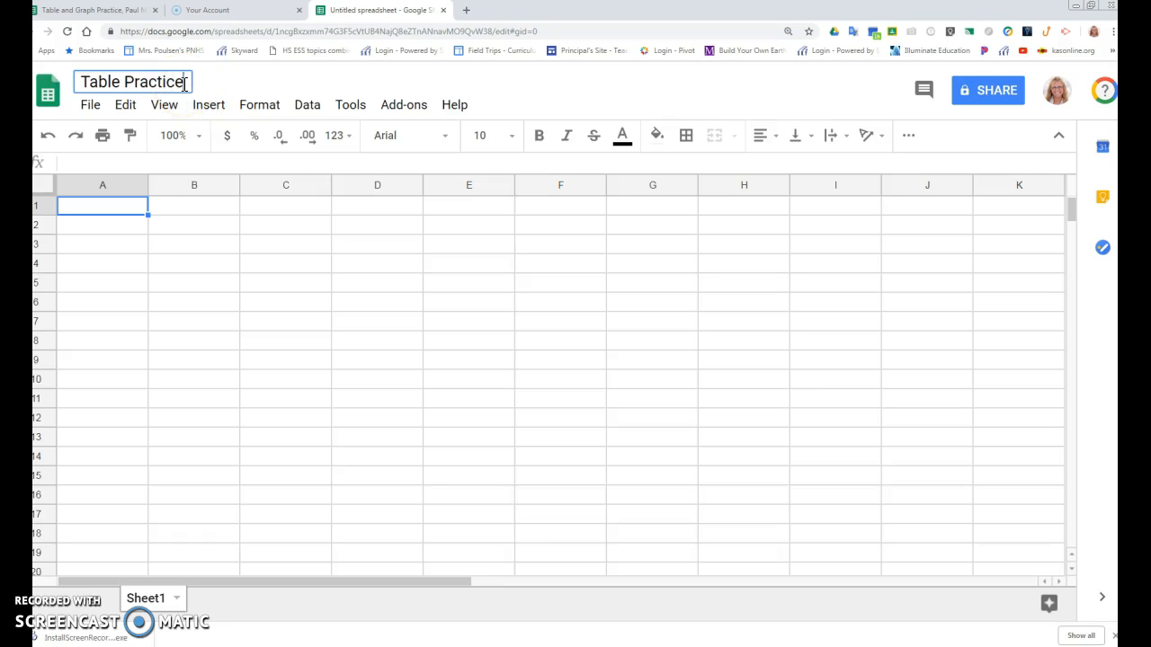
pyautogui.click(127, 225)
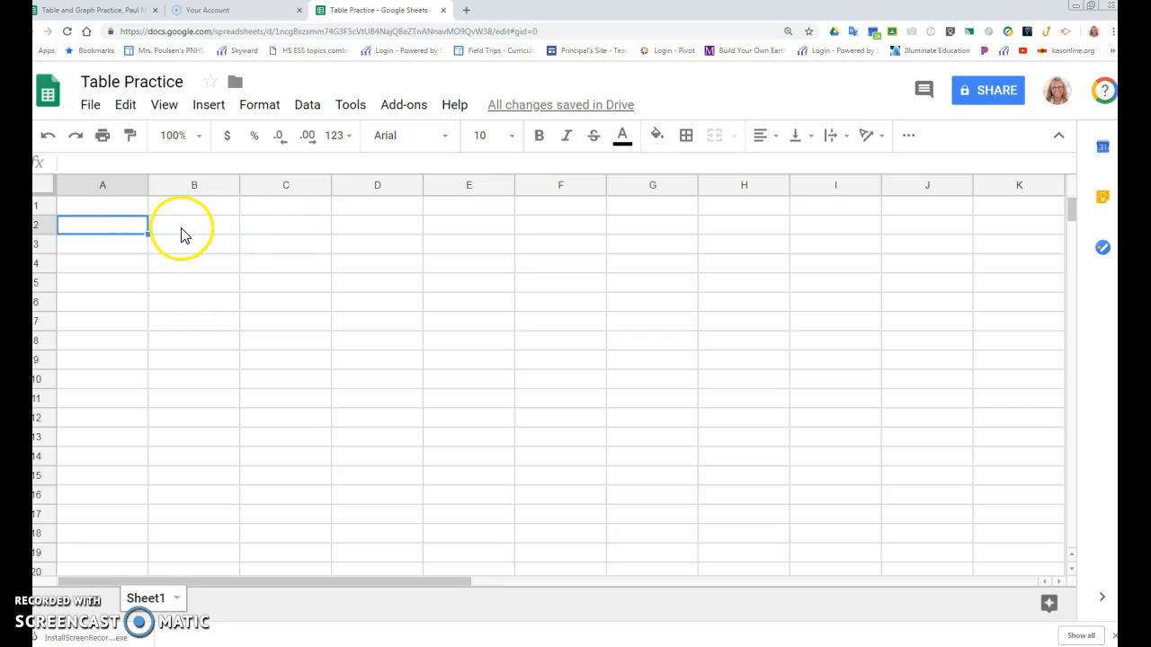
# Enter the column headers "Age" in cell A2 and "Height" in cell B2
pyautogui.click(101, 226)
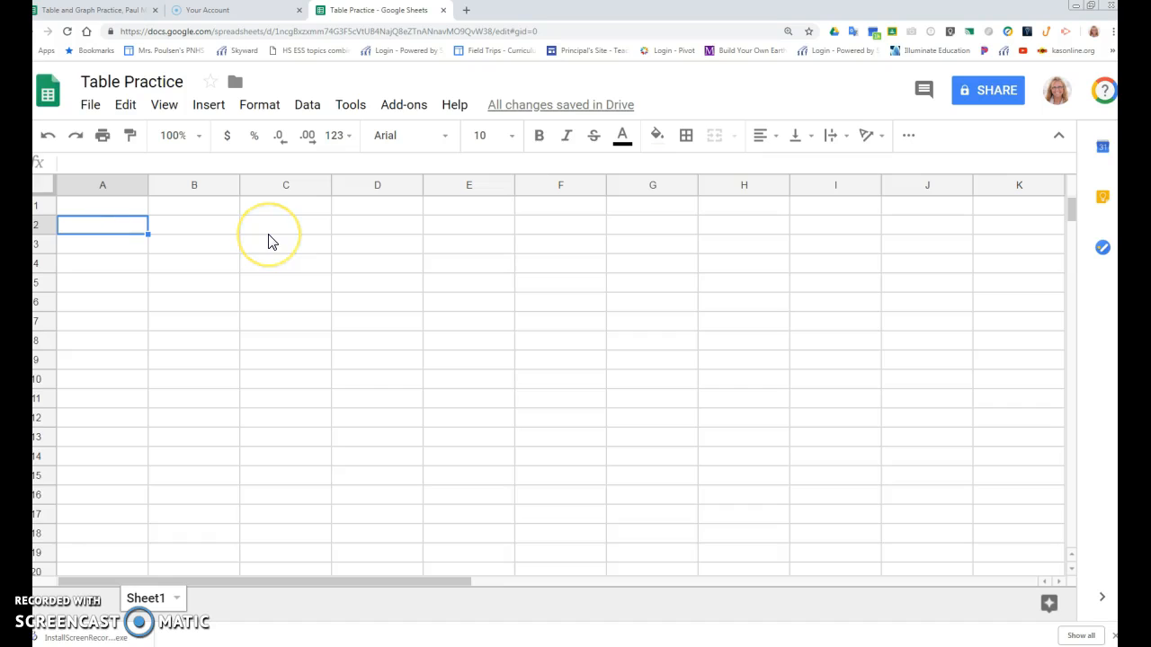
pyautogui.write('Age')
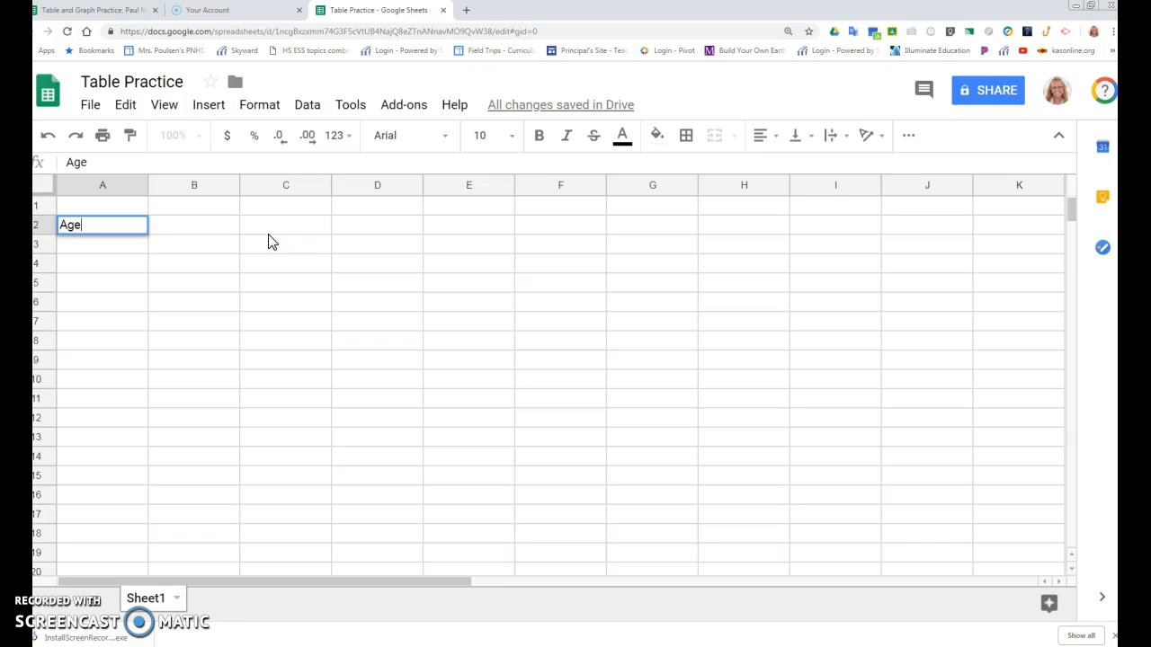
pyautogui.click(186, 225)
pyautogui.write('Height')
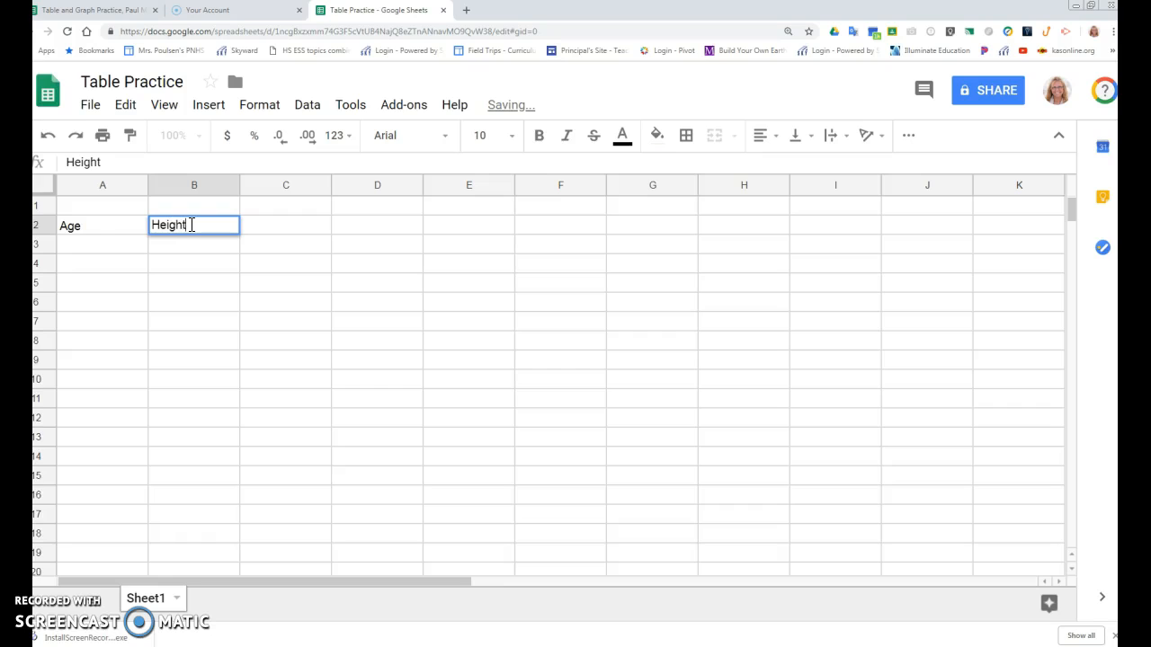
# Add the unit to the Age header in A2 so that it reads "Age (months)"
pyautogui.click(106, 226)
pyautogui.click(93, 161)
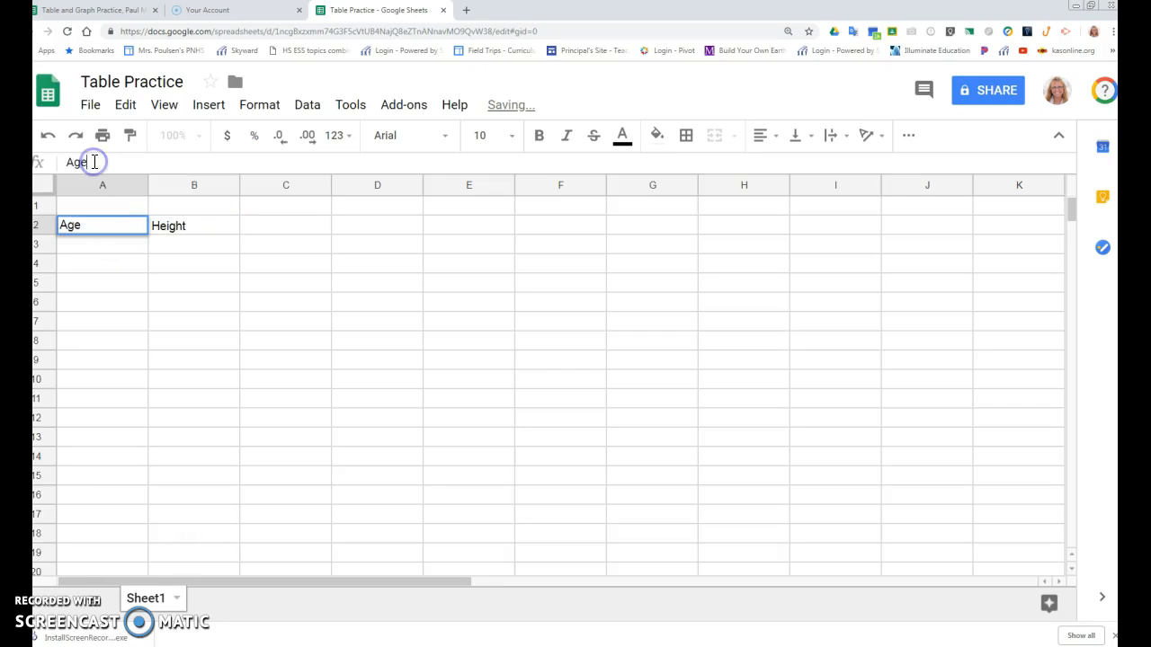
pyautogui.write('(')
pyautogui.write('yrs')
pyautogui.press('BackSpace')
pyautogui.press('BackSpace')
pyautogui.press('BackSpace')
pyautogui.write('months)')
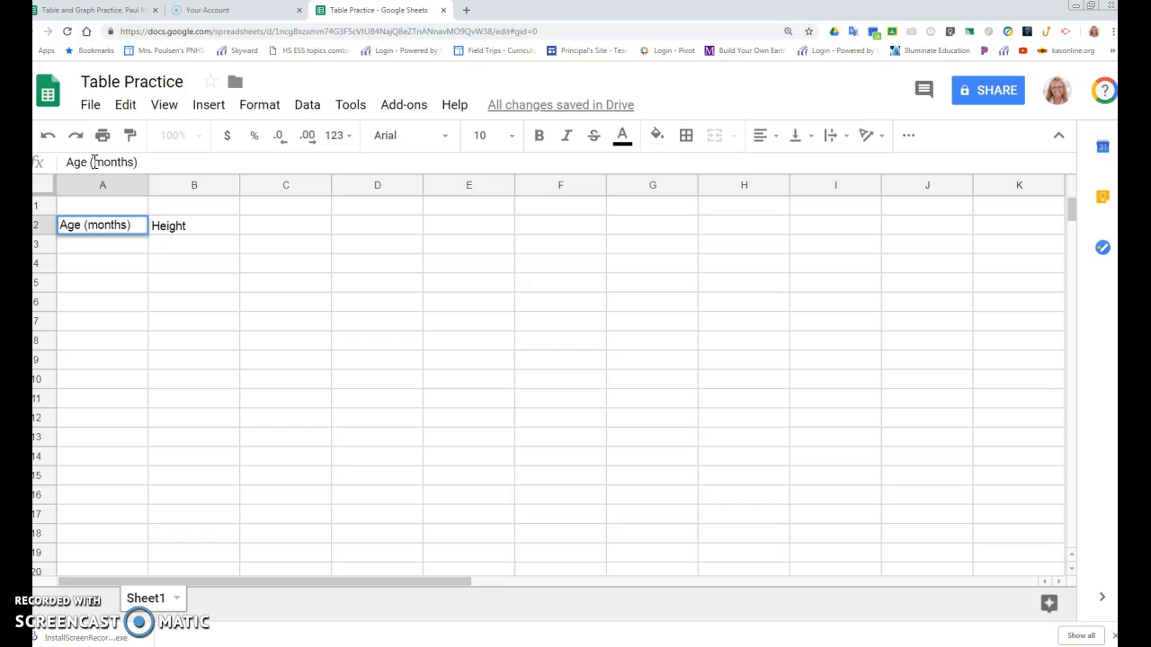
# Add the unit to the Height header in B2 so that it reads "Height (cm)"
pyautogui.click(193, 228)
pyautogui.click(110, 158)
pyautogui.write('(cm)')
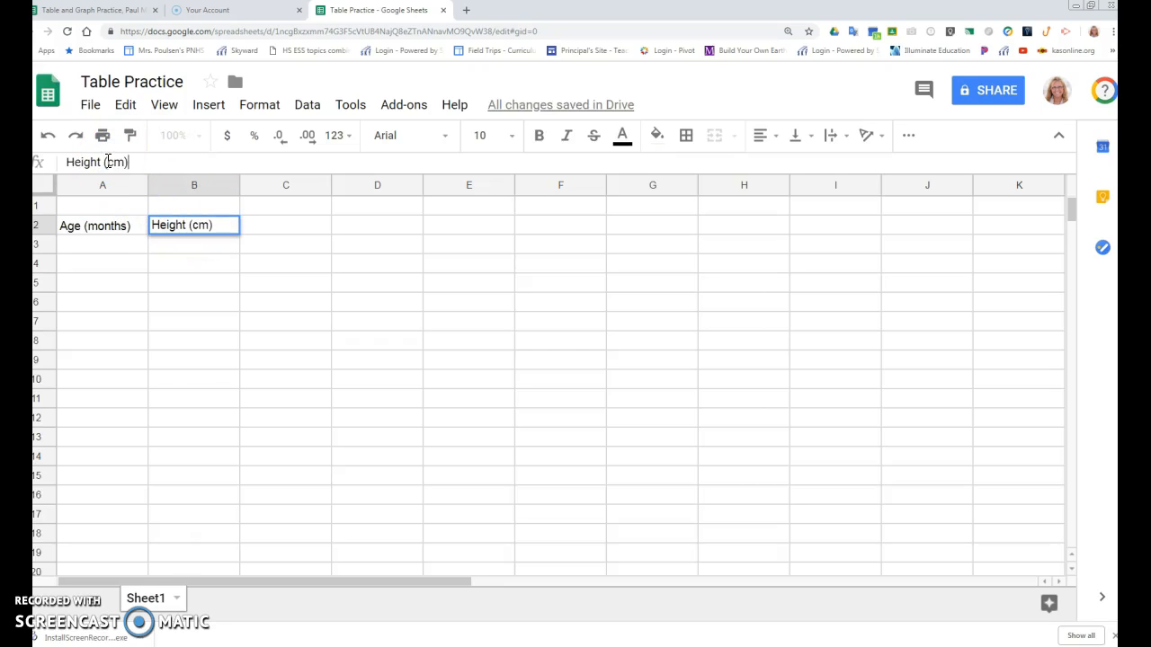
# Enter the first data pair in row 3: age 180 in A3 and height 130 in B3
pyautogui.click(108, 247)
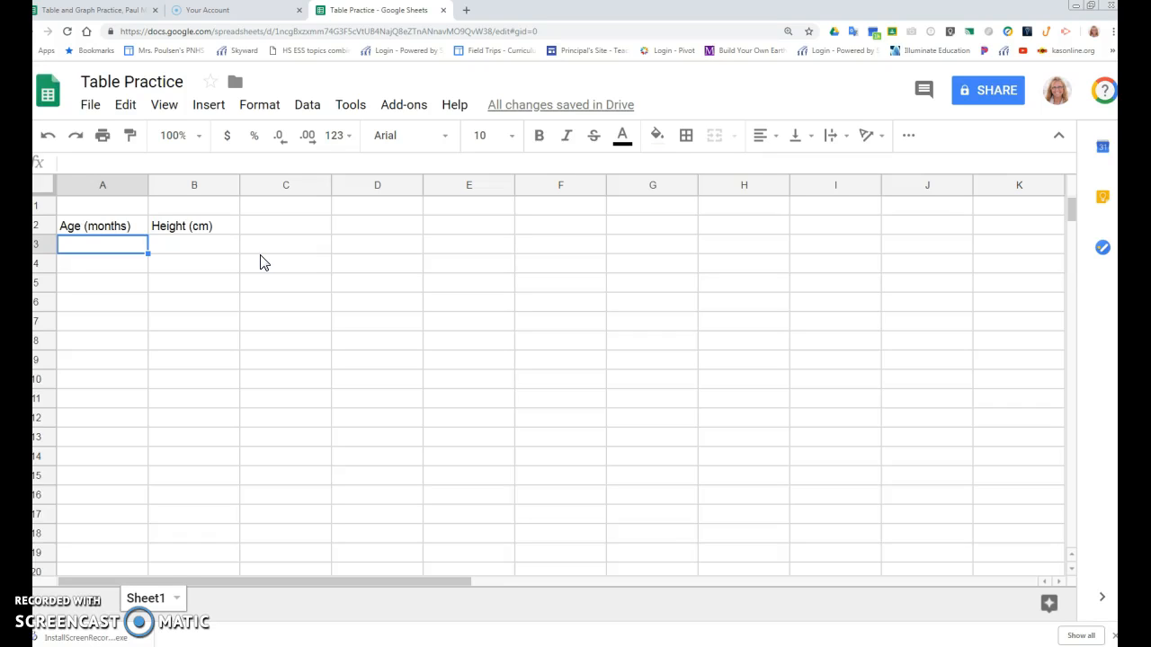
pyautogui.write('180')
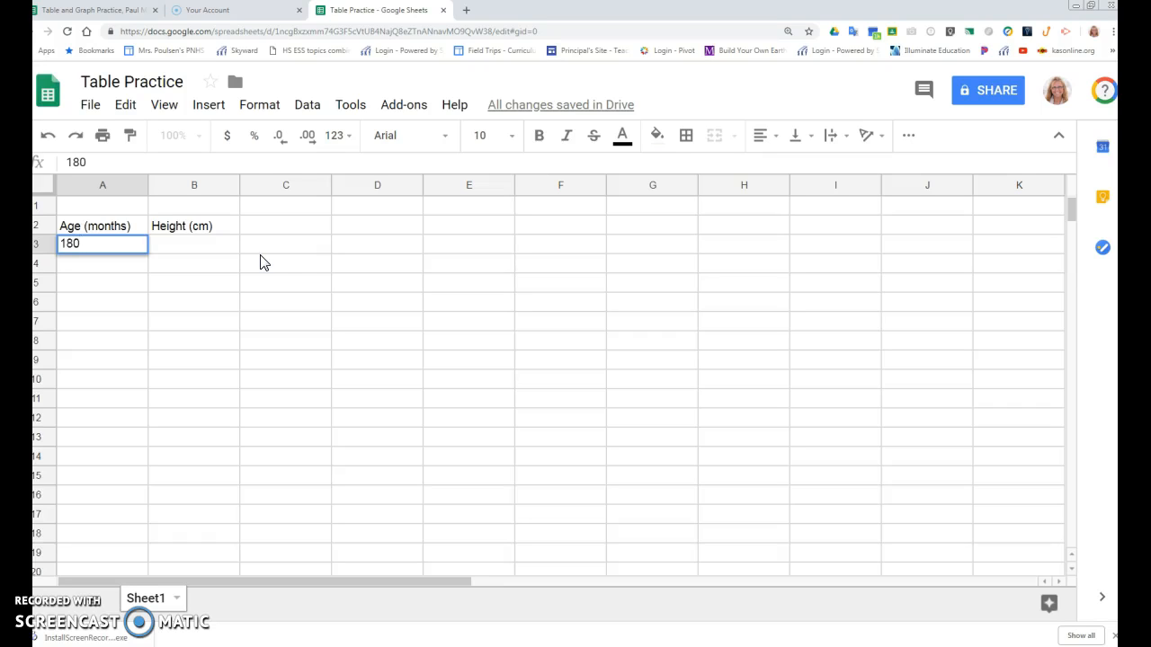
pyautogui.press('Tab')
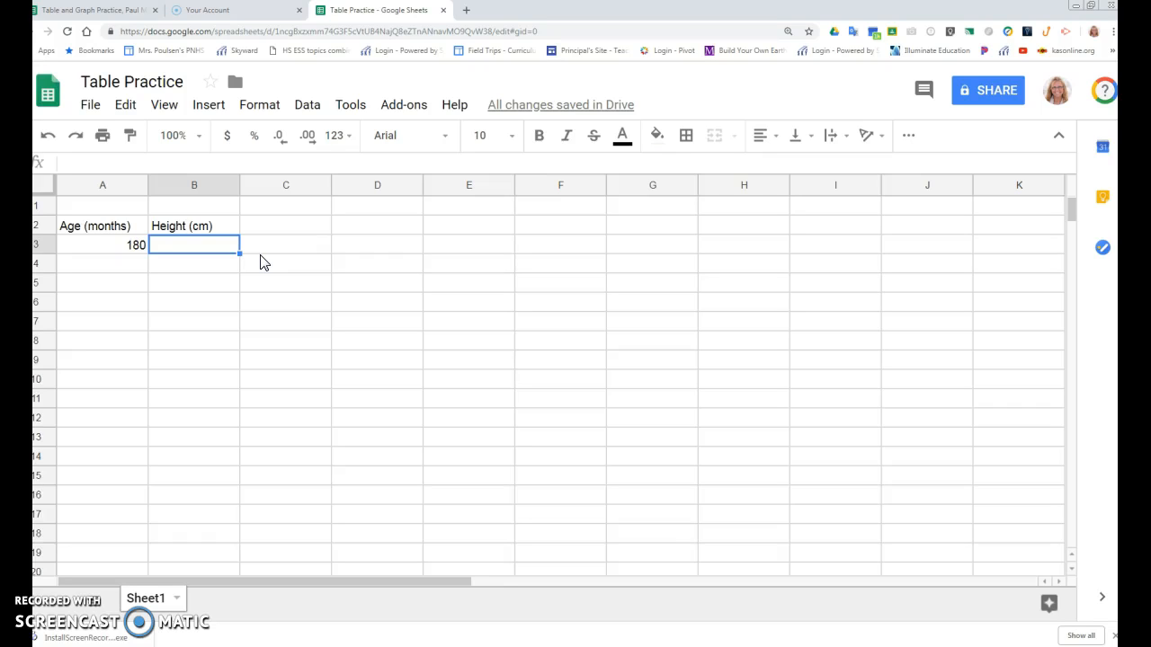
pyautogui.write('130')
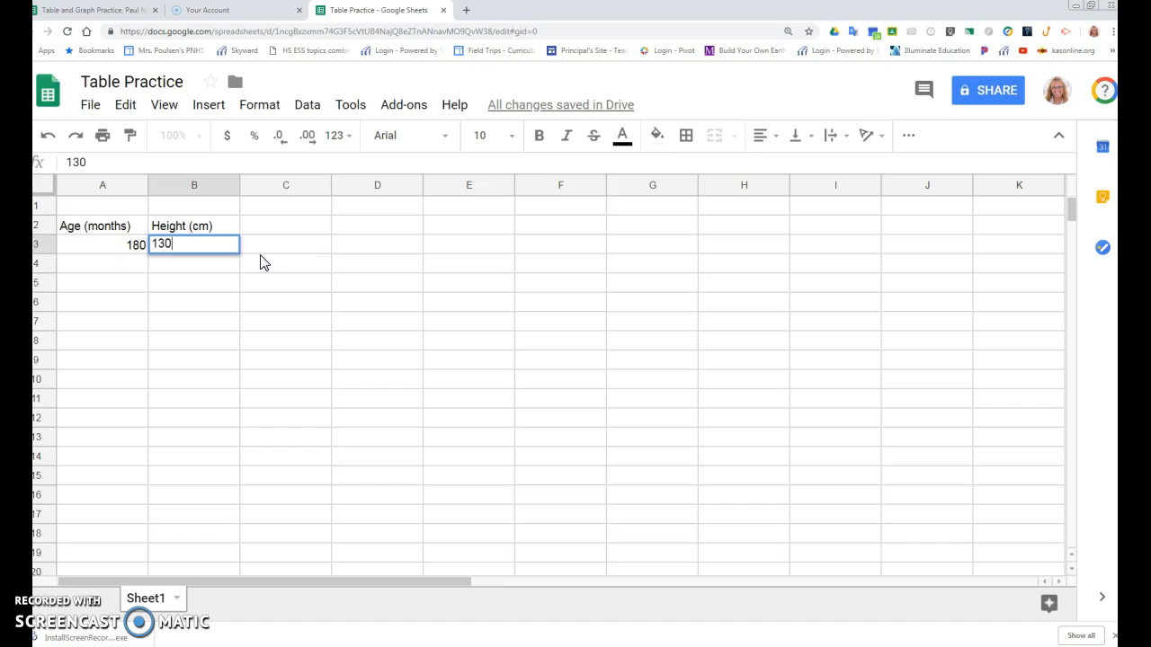
pyautogui.press('Return')
# Enter the second data pair in row 4: age 170 in A4 and height 125 in B4
pyautogui.press('Left')
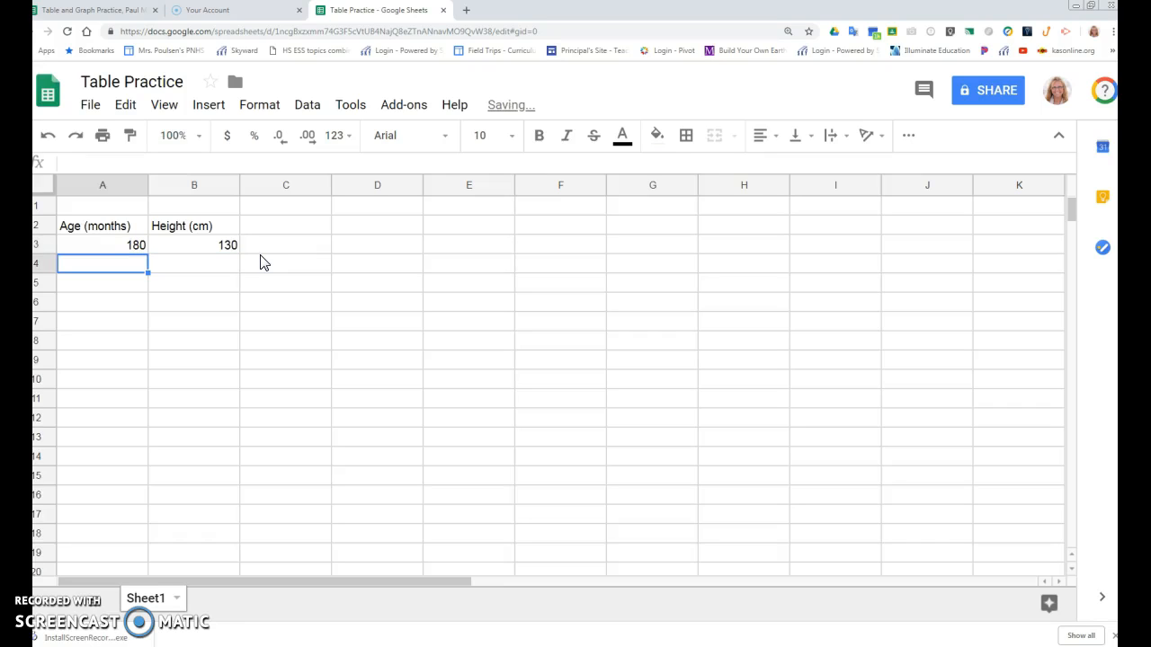
pyautogui.write('1')
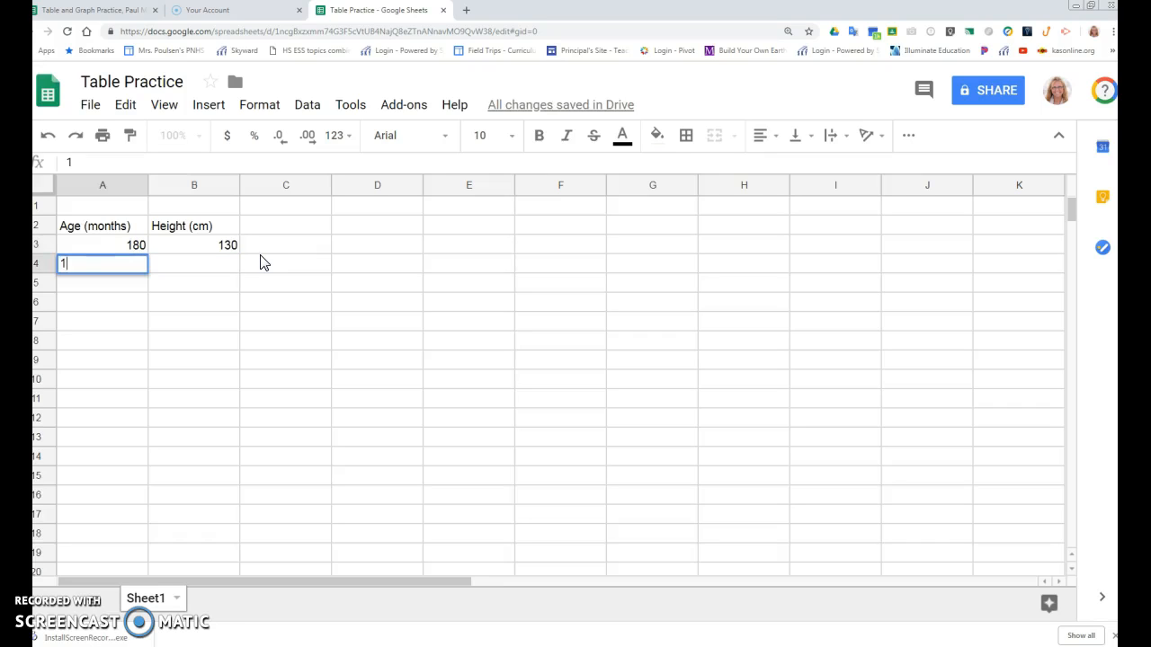
pyautogui.write('70')
pyautogui.press('Tab')
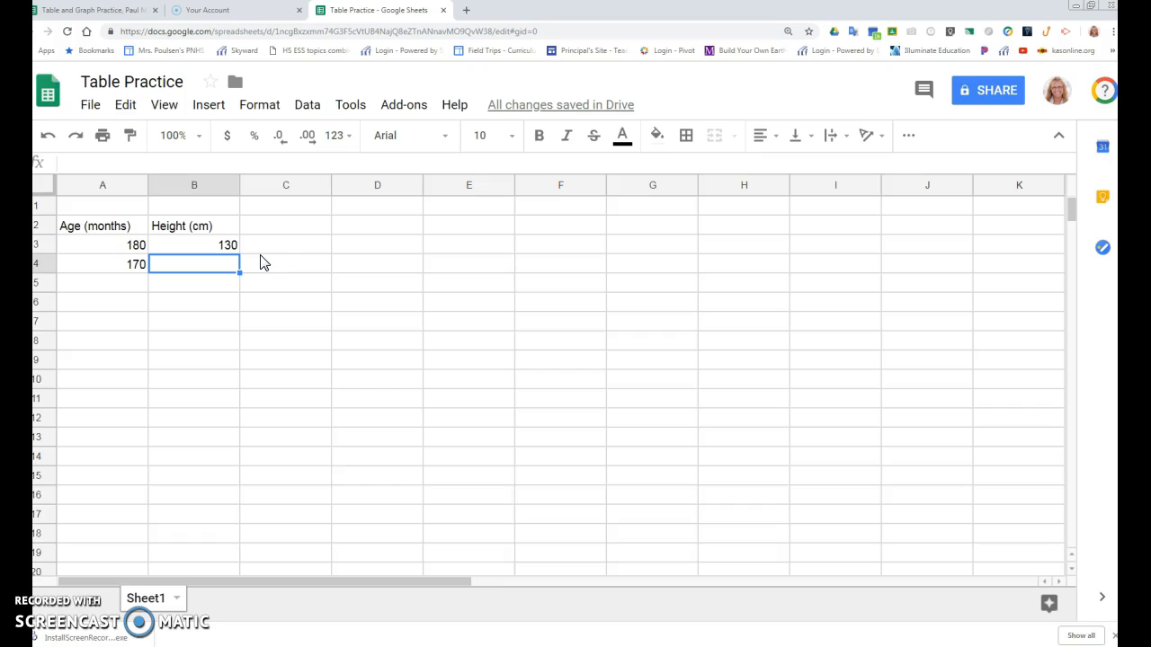
pyautogui.write('125')
pyautogui.press('Return')
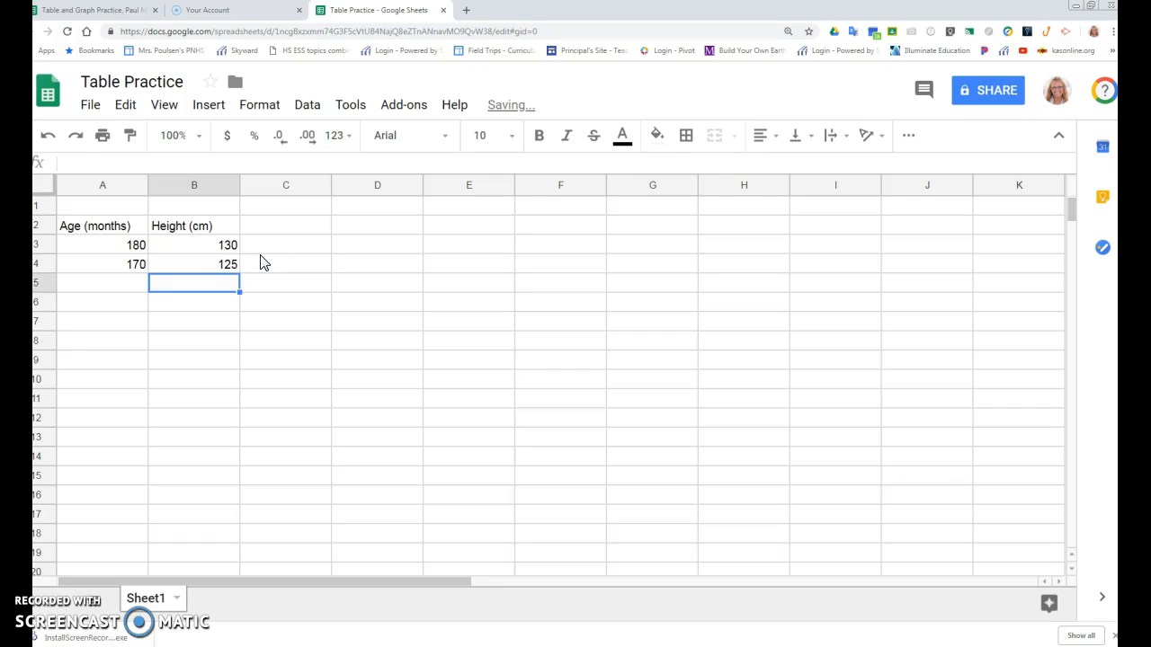
# Enter the third data pair in row 5: age 177 in A5 and height 140 in B5
pyautogui.press('Left')
pyautogui.write('177')
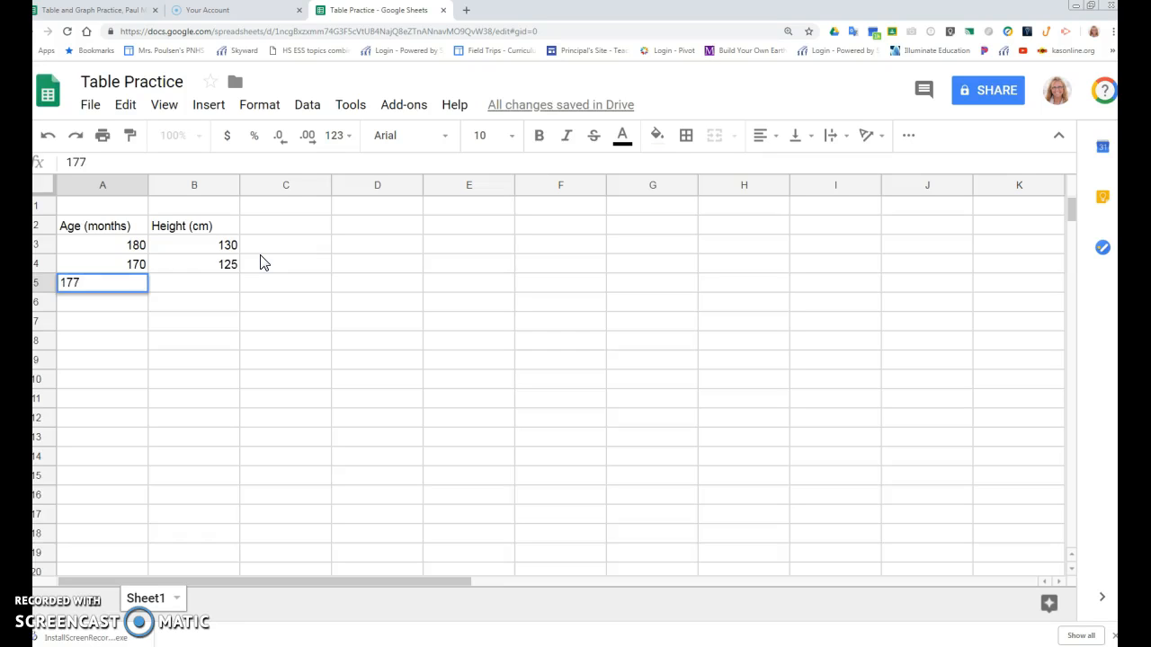
pyautogui.press('Tab')
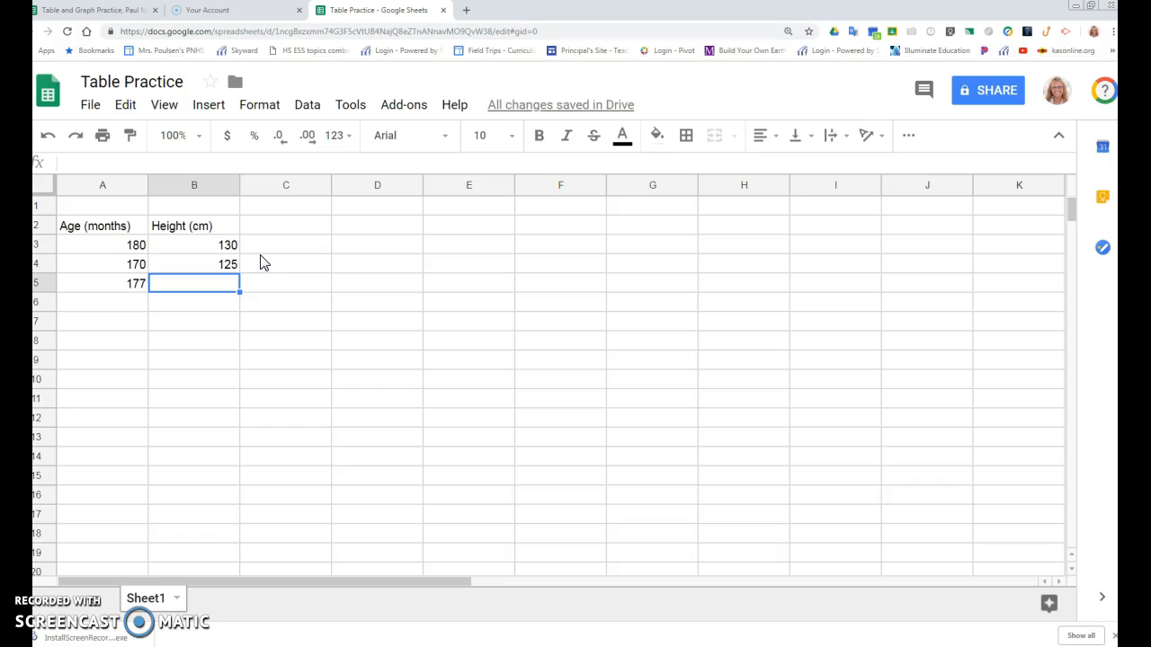
pyautogui.write('140')
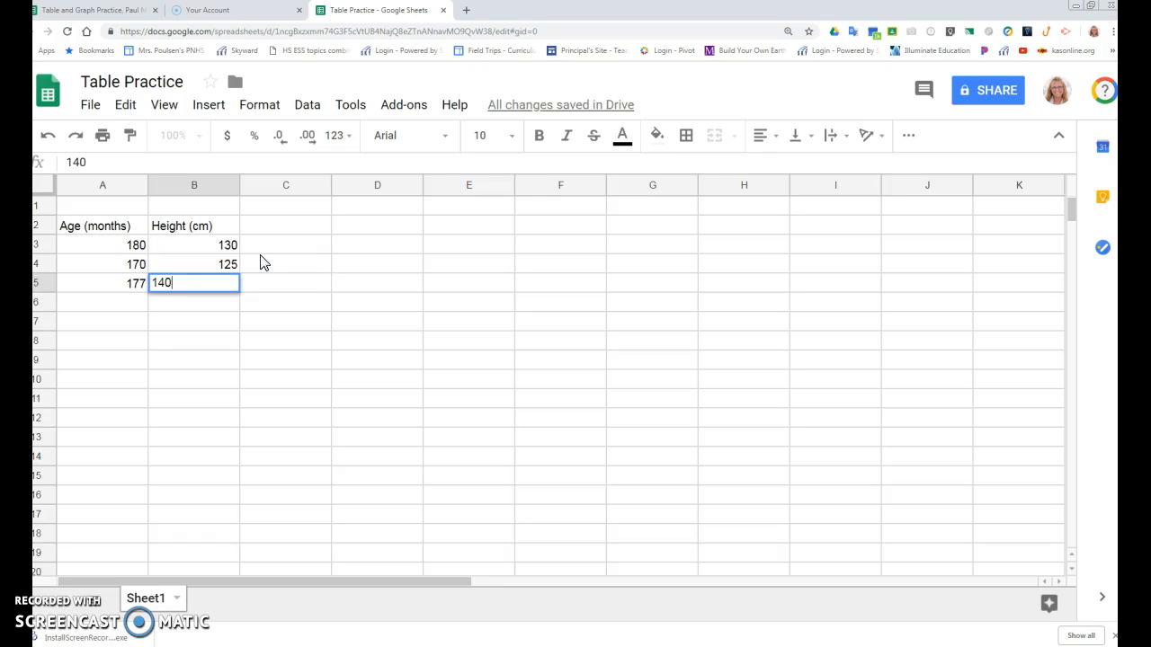
pyautogui.press('Return')
# Enter the fourth data pair in row 6: age 187 in A6 and height 166 in B6
pyautogui.press('Left')
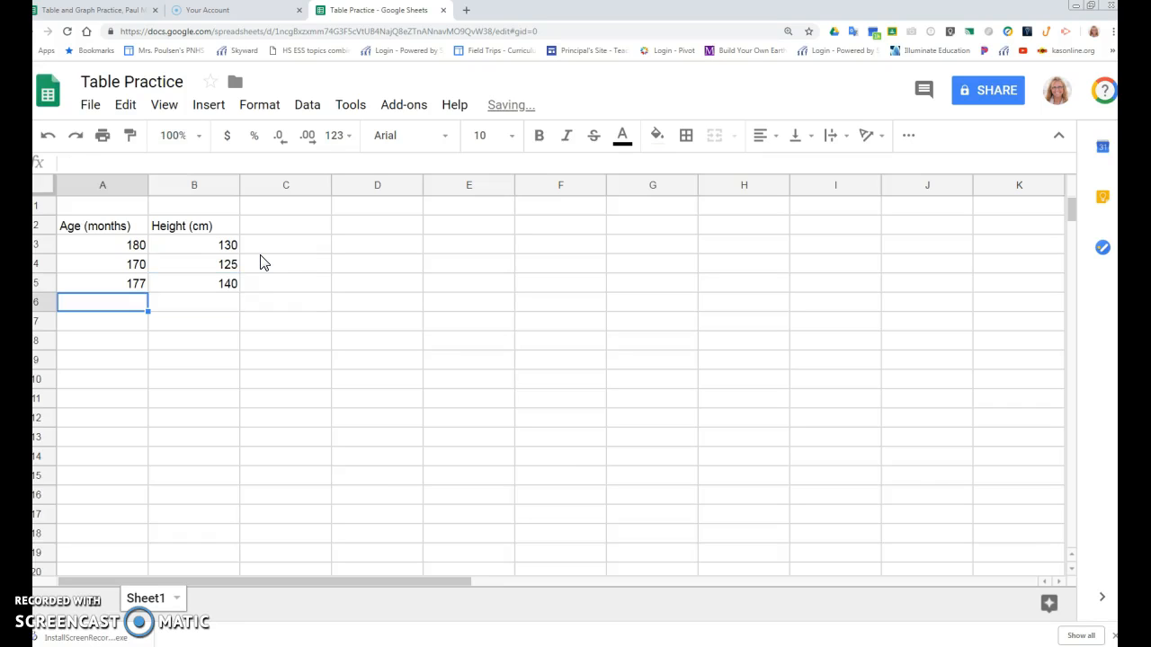
pyautogui.write('187')
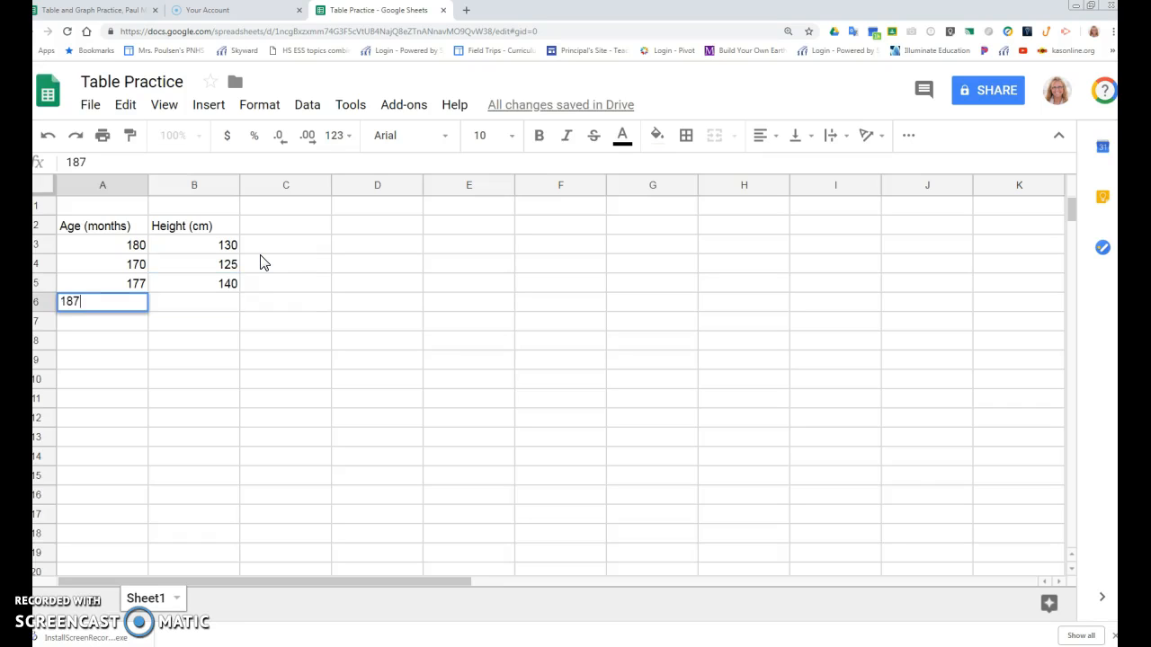
pyautogui.press('Tab')
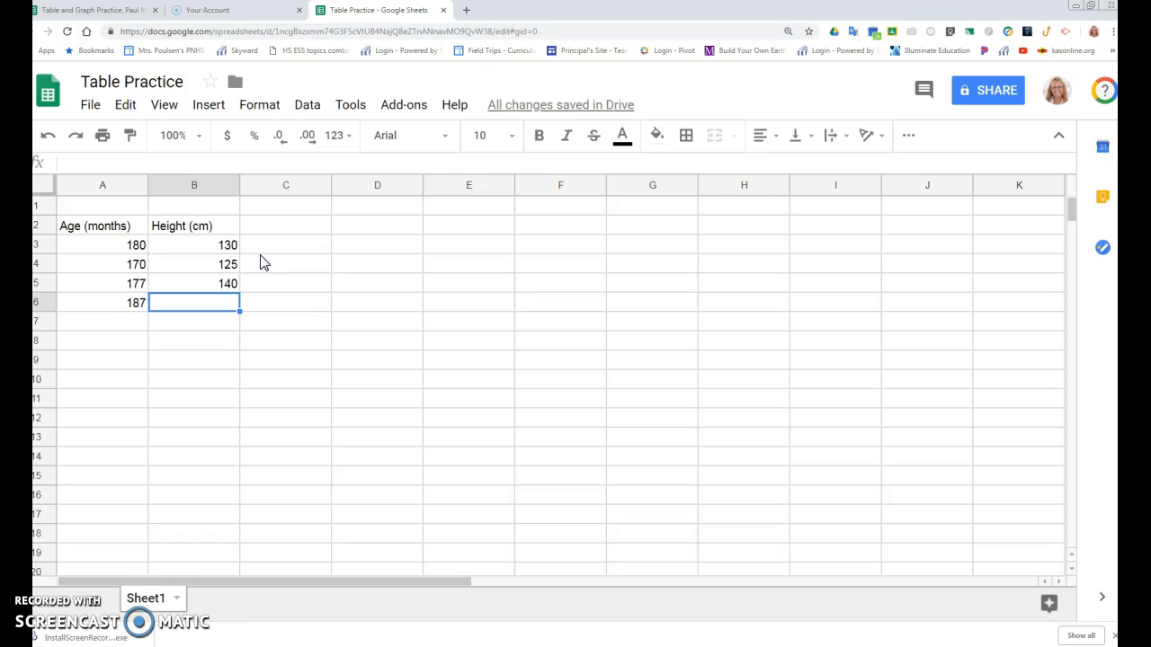
pyautogui.write('166')
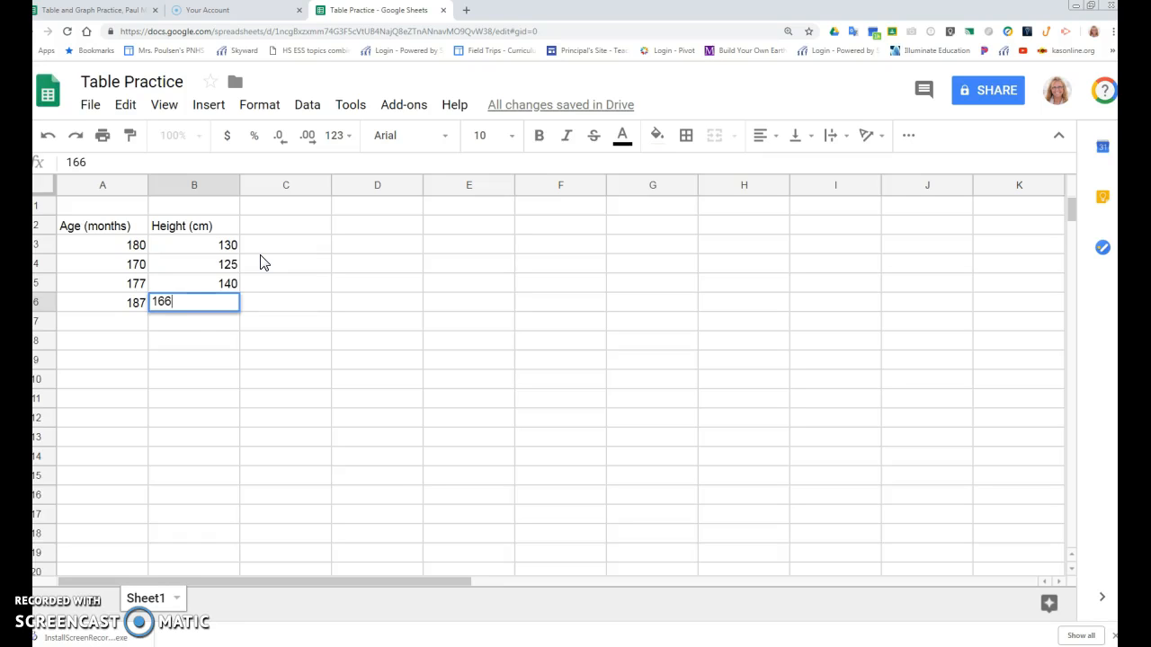
pyautogui.click(229, 325)
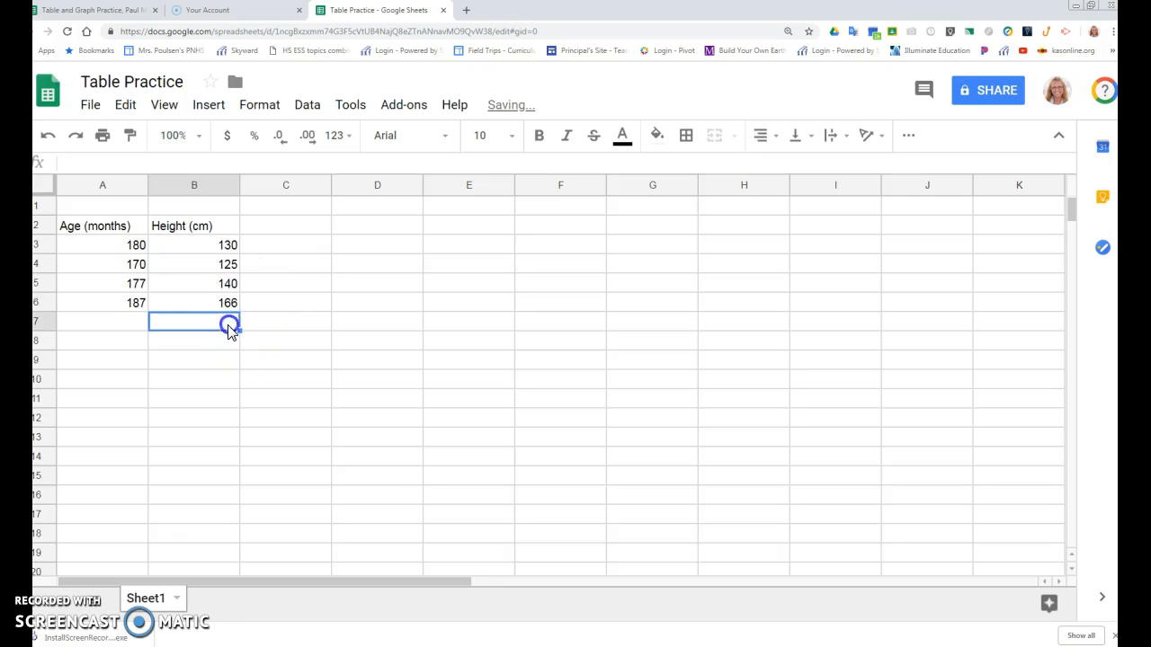
# Make the "Age (months)" header in A2 bold and set its font size to 14
pyautogui.click(76, 227)
pyautogui.click(164, 225)
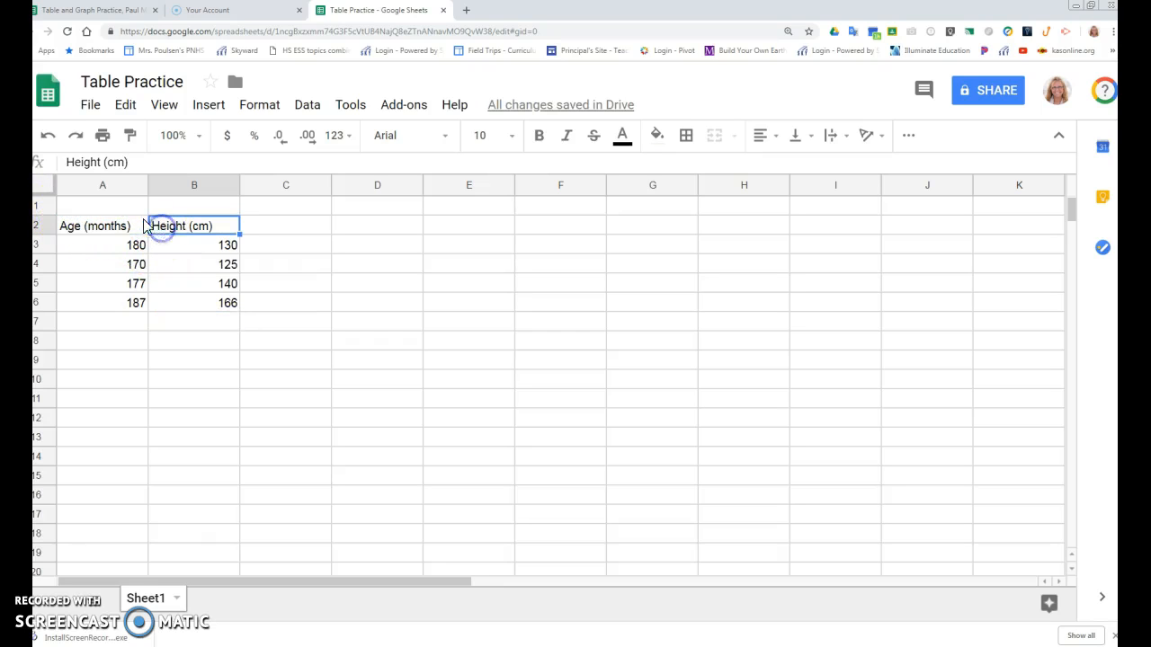
pyautogui.click(110, 230)
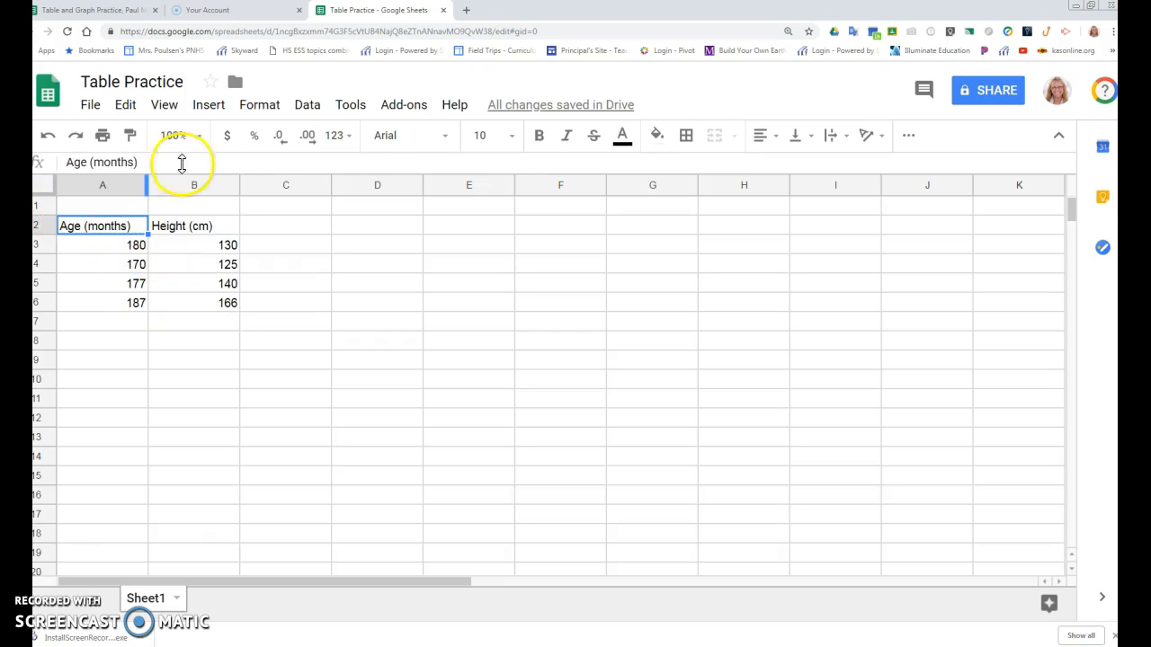
pyautogui.click(540, 138)
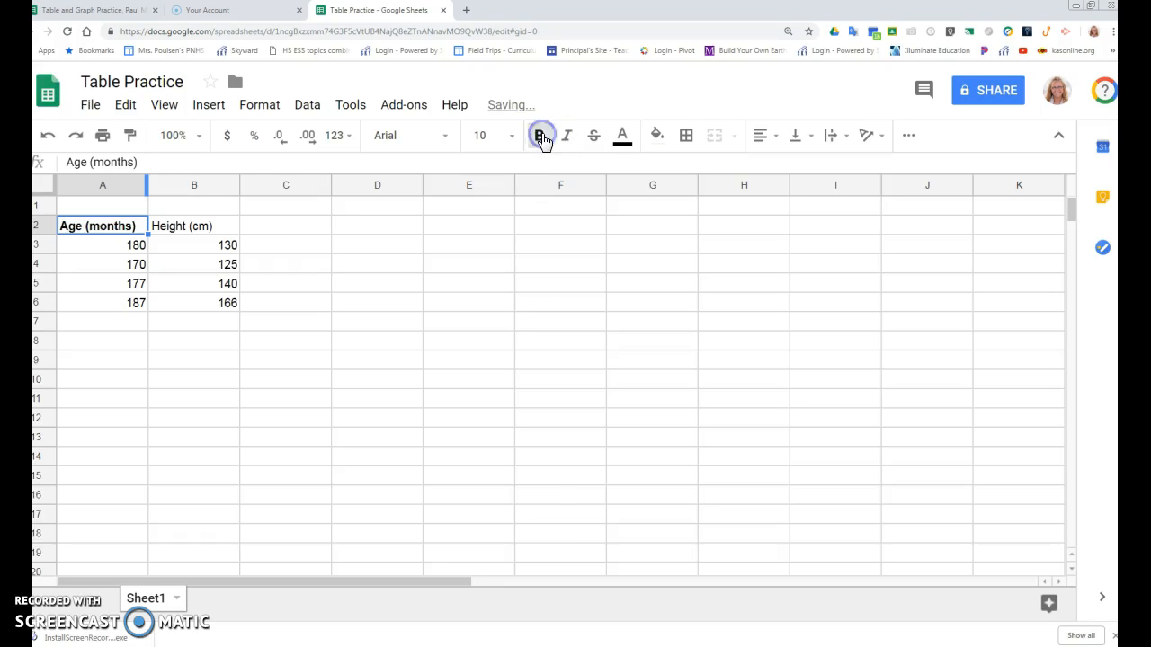
pyautogui.click(515, 144)
pyautogui.click(498, 345)
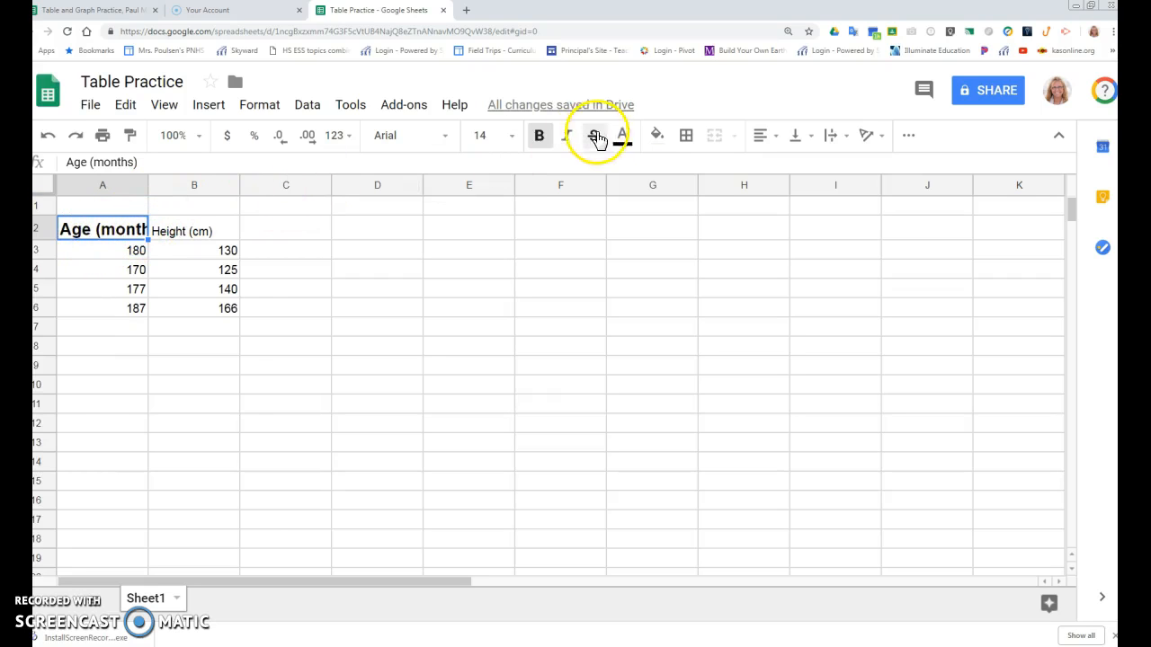
# Wrap the text of the "Age (months)" header in A2
pyautogui.click(830, 142)
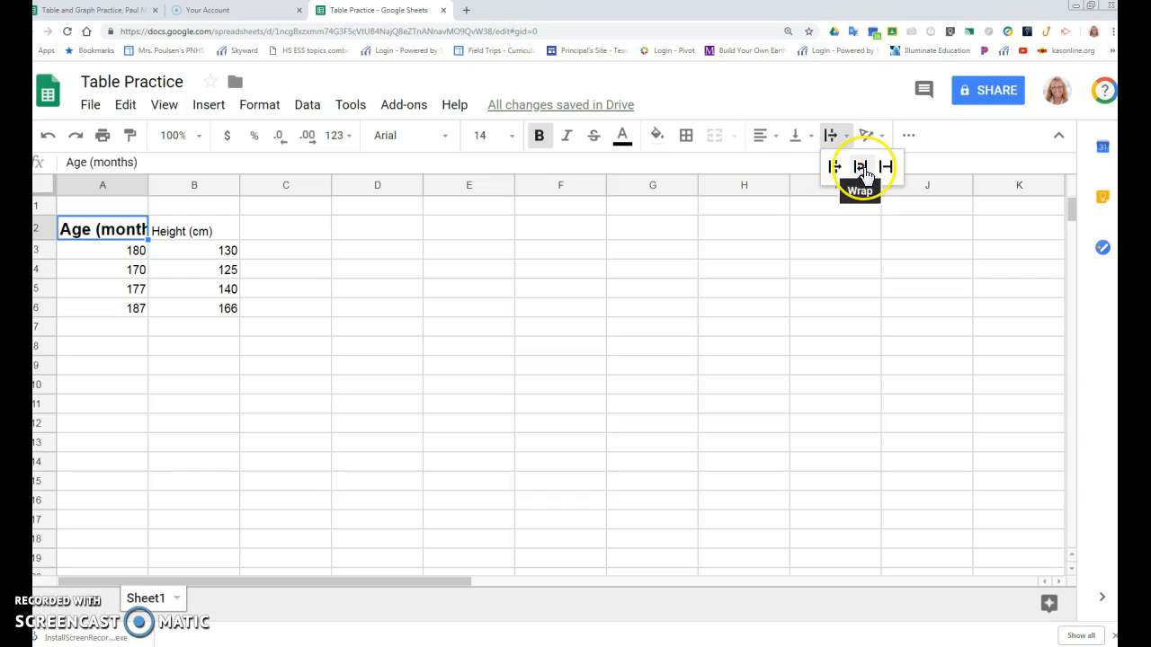
pyautogui.click(860, 168)
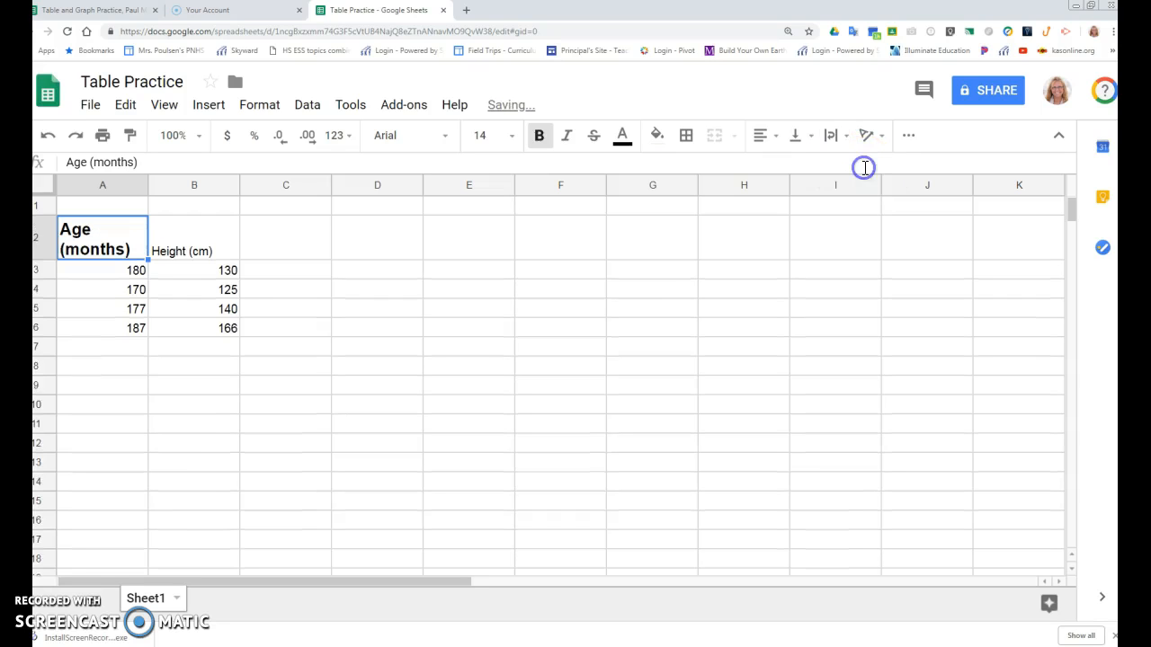
pyautogui.click(199, 251)
# Fill the "Age (months)" header cell A2 with light grey
pyautogui.click(117, 241)
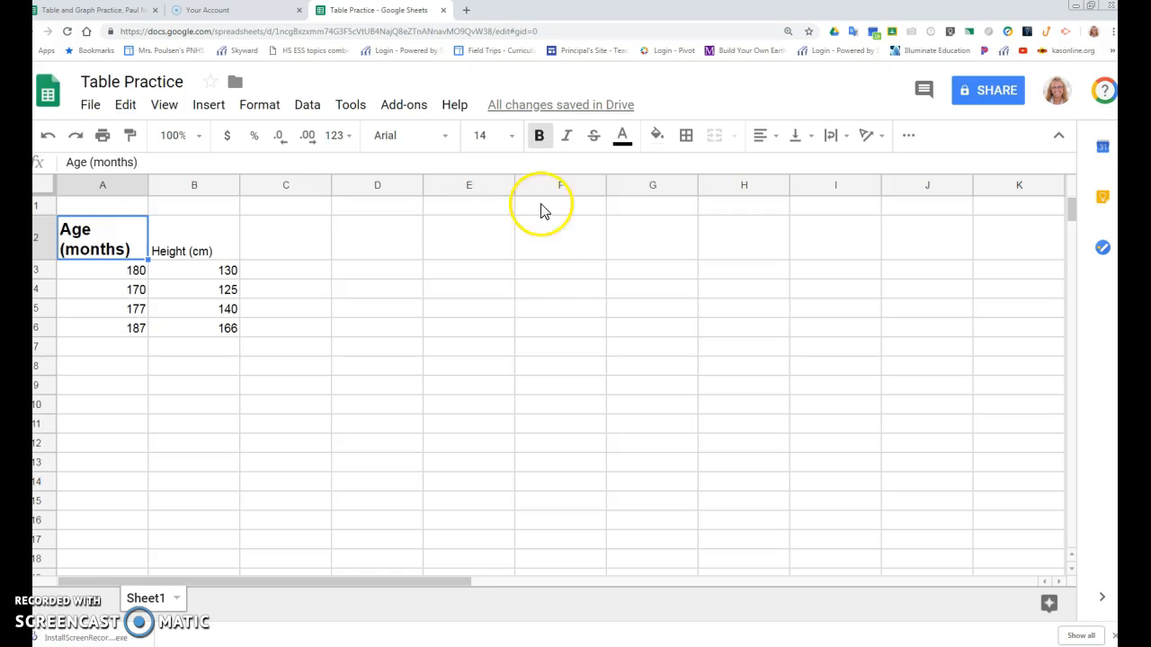
pyautogui.click(659, 139)
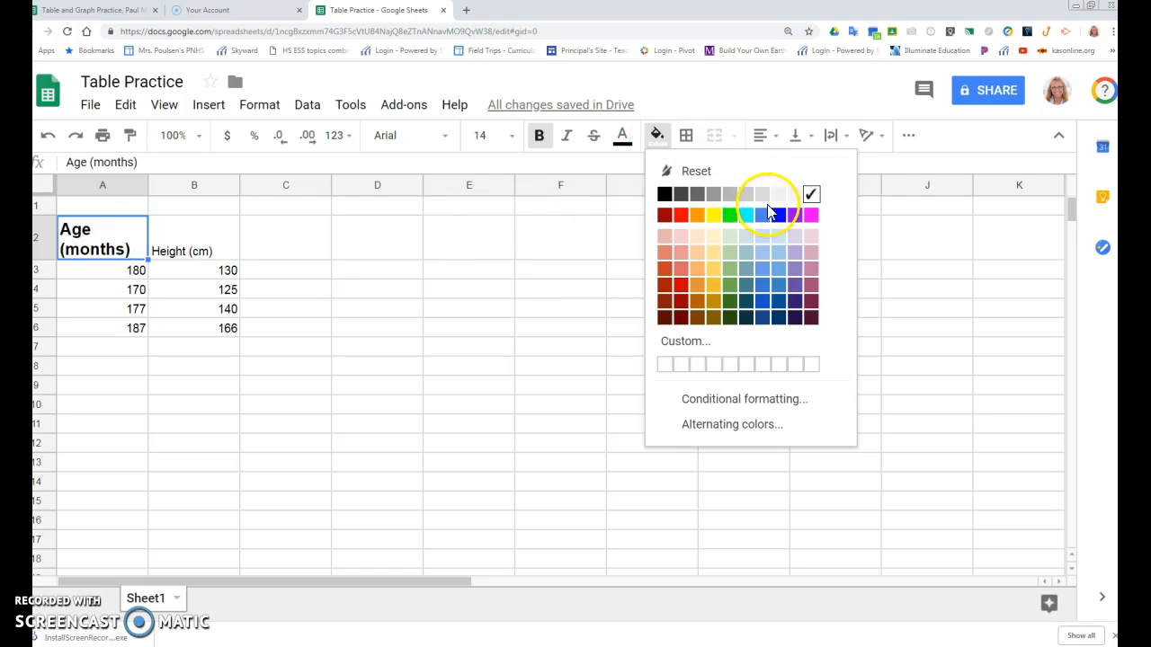
pyautogui.click(762, 195)
pyautogui.click(511, 310)
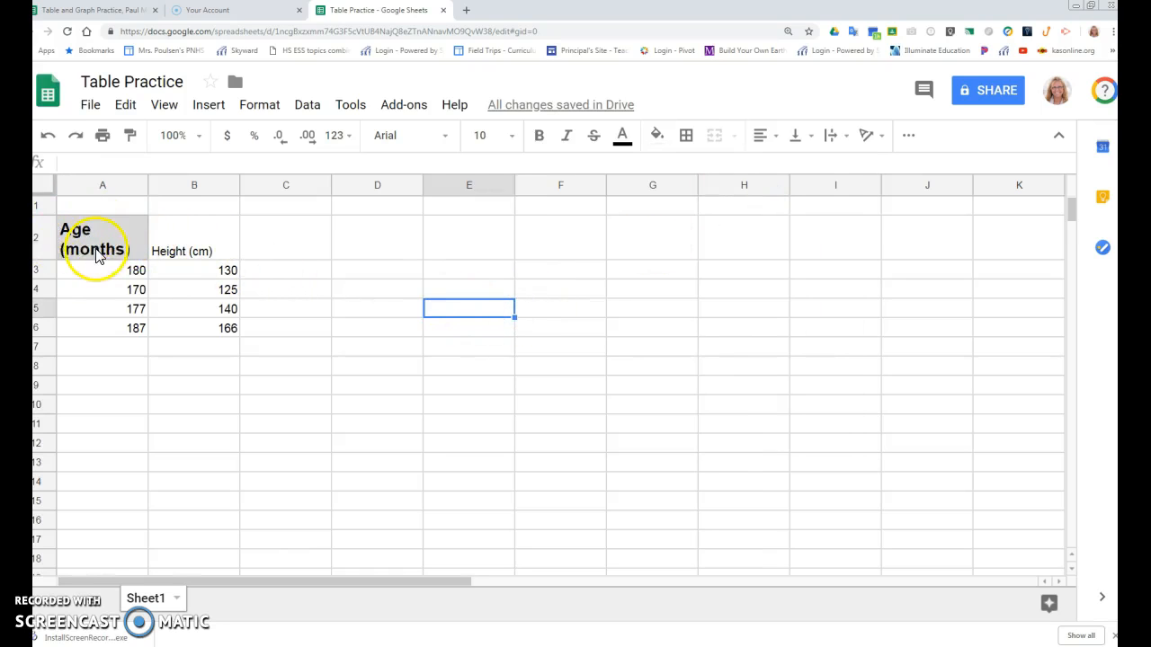
# Center the "Age (months)" header text horizontally in A2
pyautogui.click(778, 137)
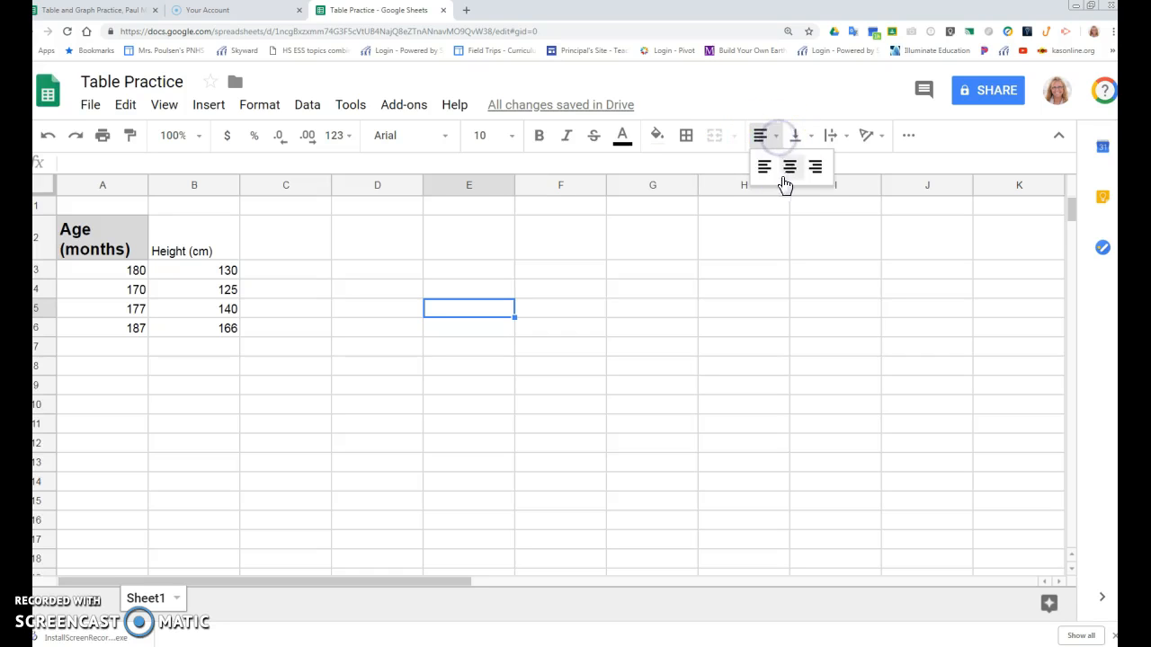
pyautogui.click(789, 168)
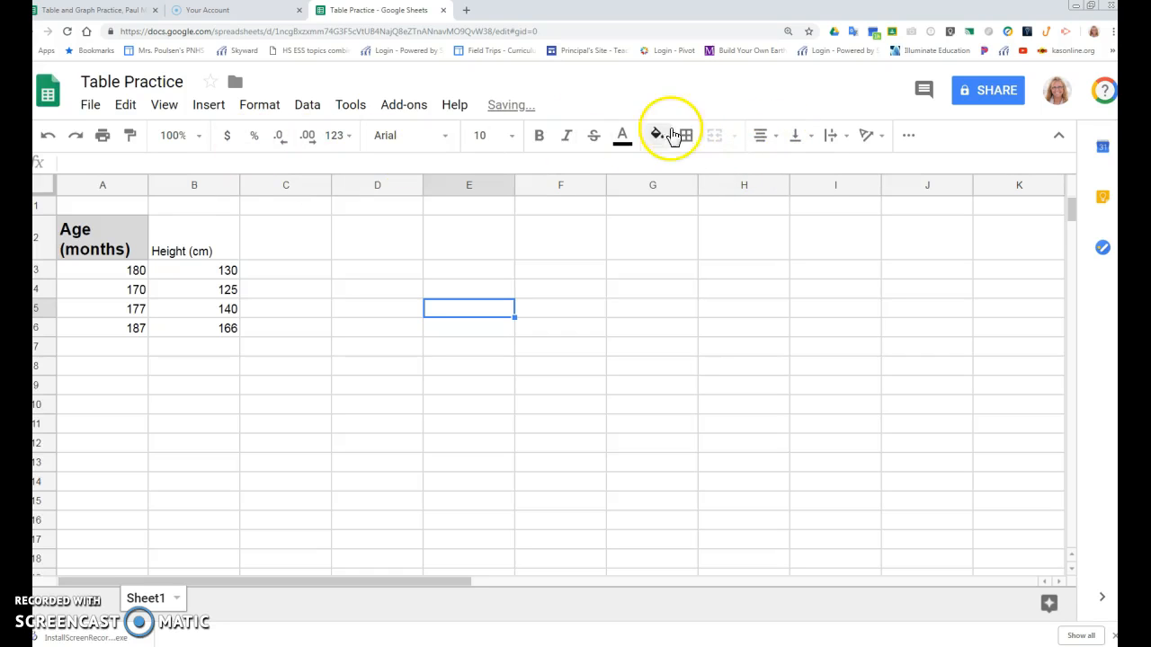
pyautogui.click(104, 231)
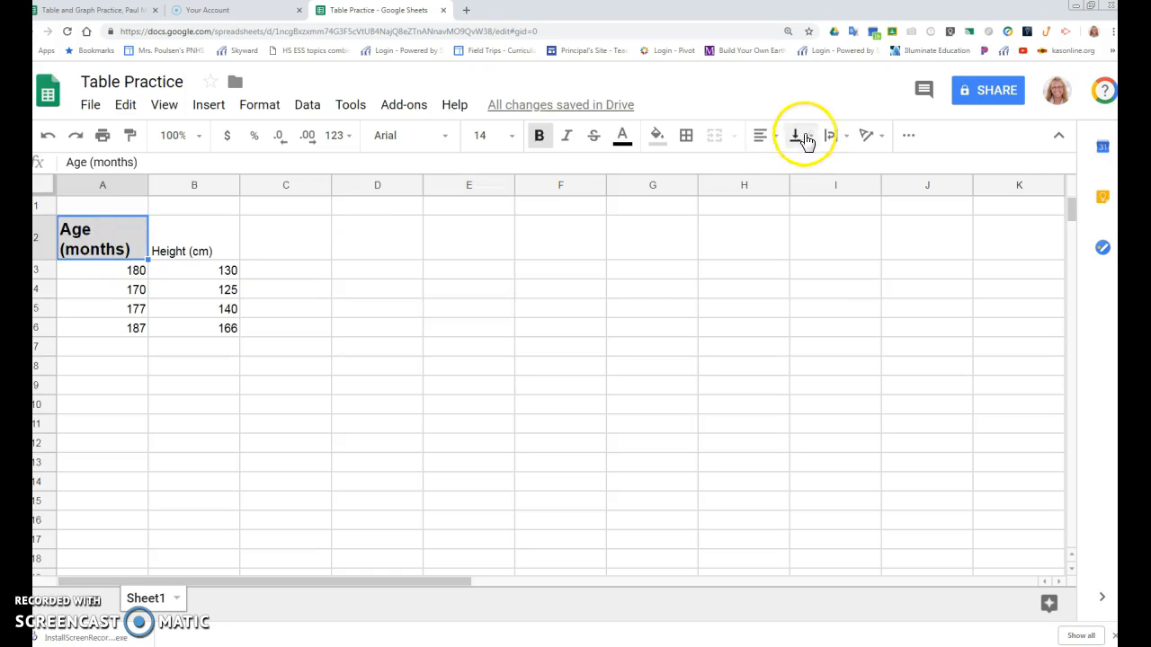
pyautogui.click(761, 136)
pyautogui.click(791, 168)
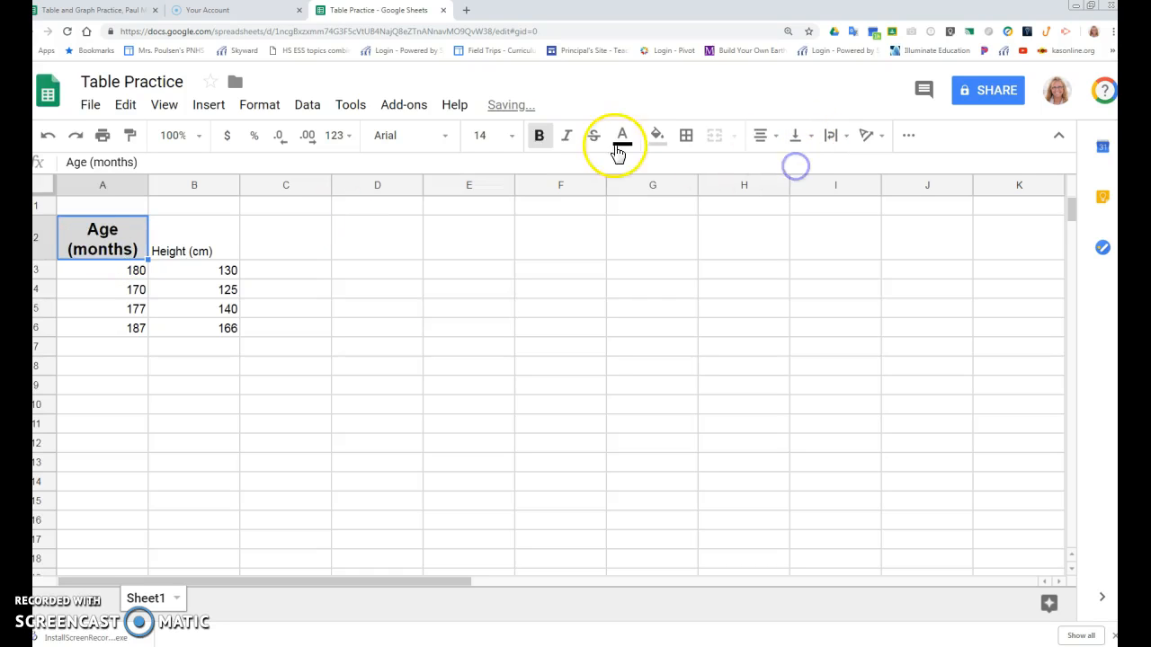
pyautogui.click(308, 300)
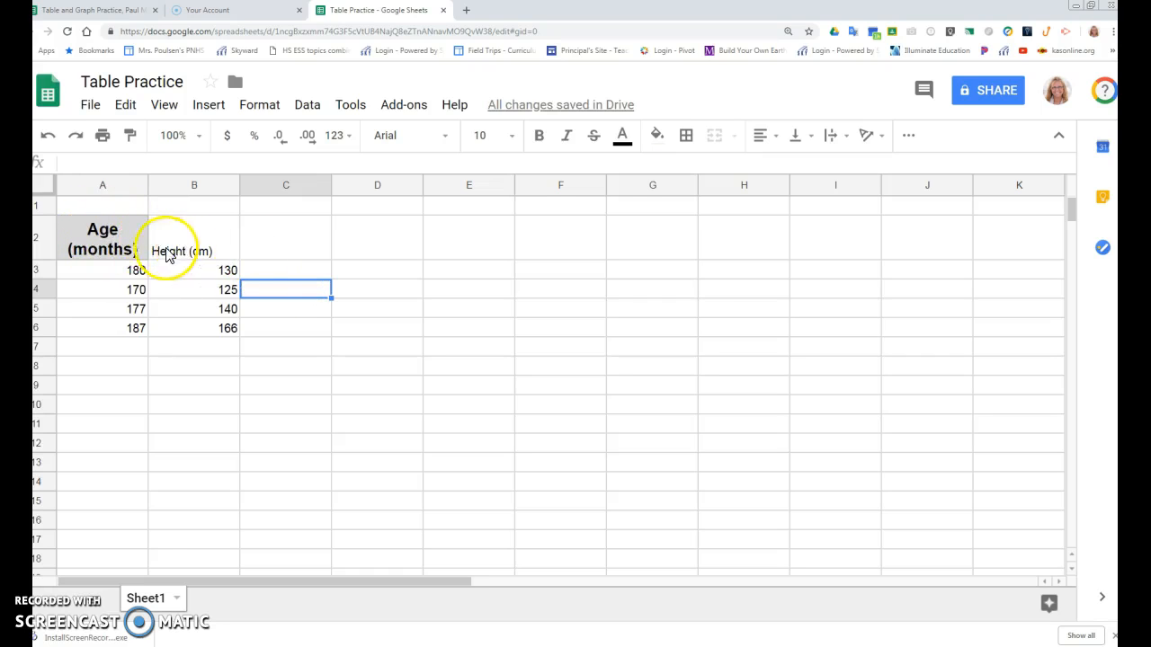
# Copy the formatting of the "Age (months)" header onto the "Height (cm)" header in B2 with Paint format
pyautogui.click(104, 247)
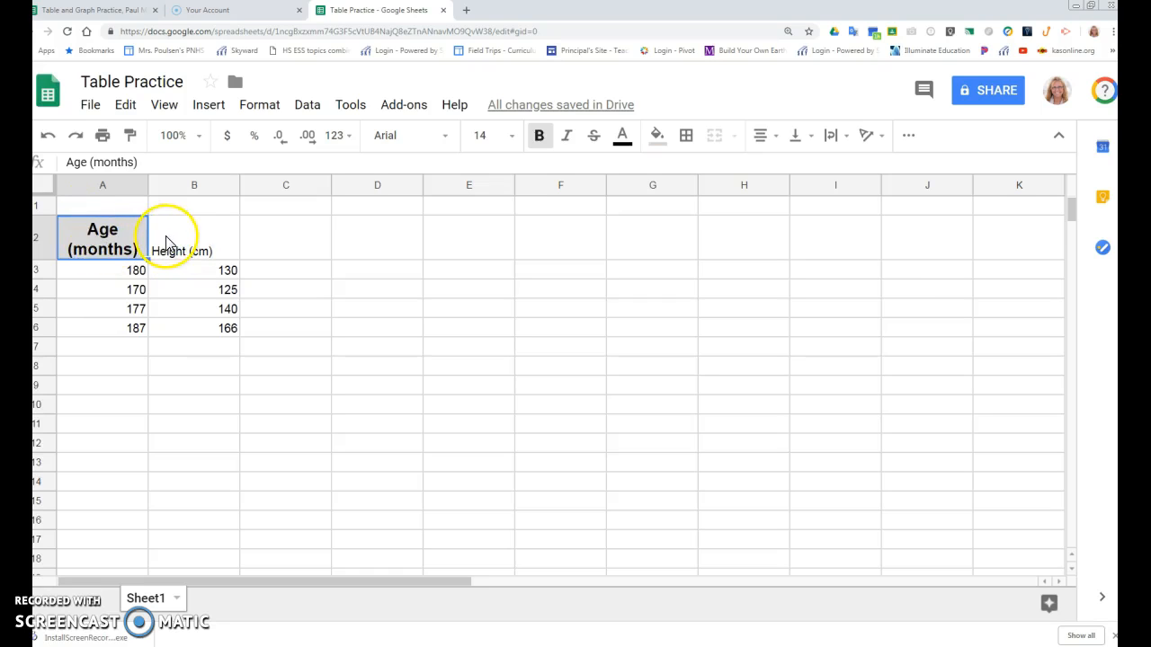
pyautogui.click(131, 138)
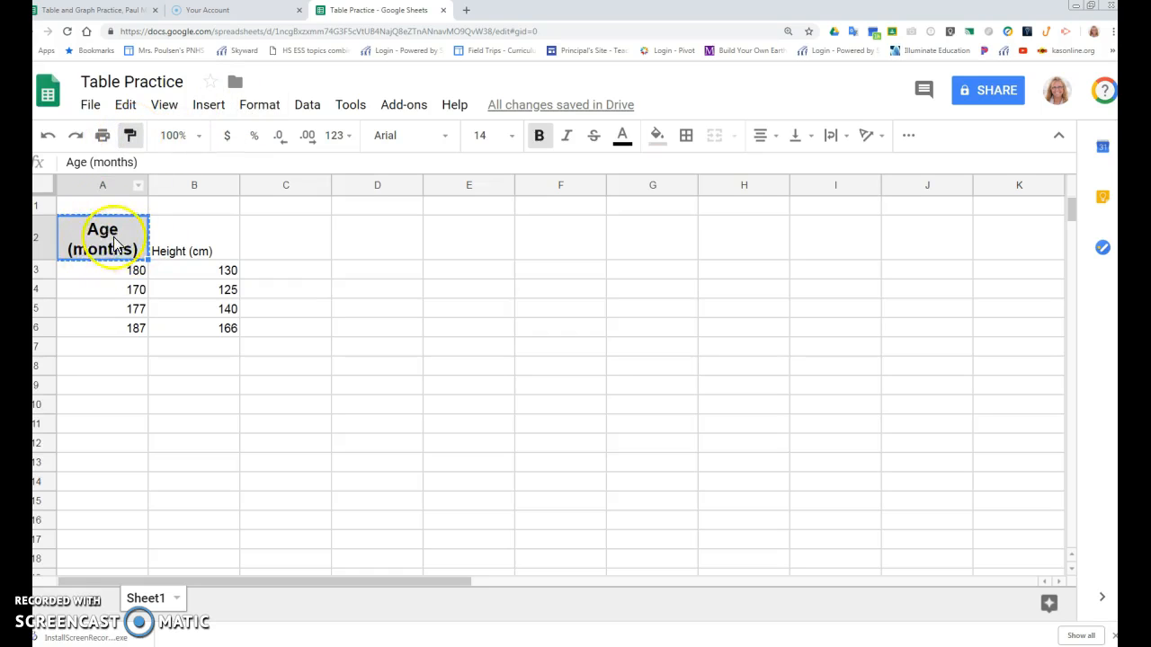
pyautogui.click(198, 247)
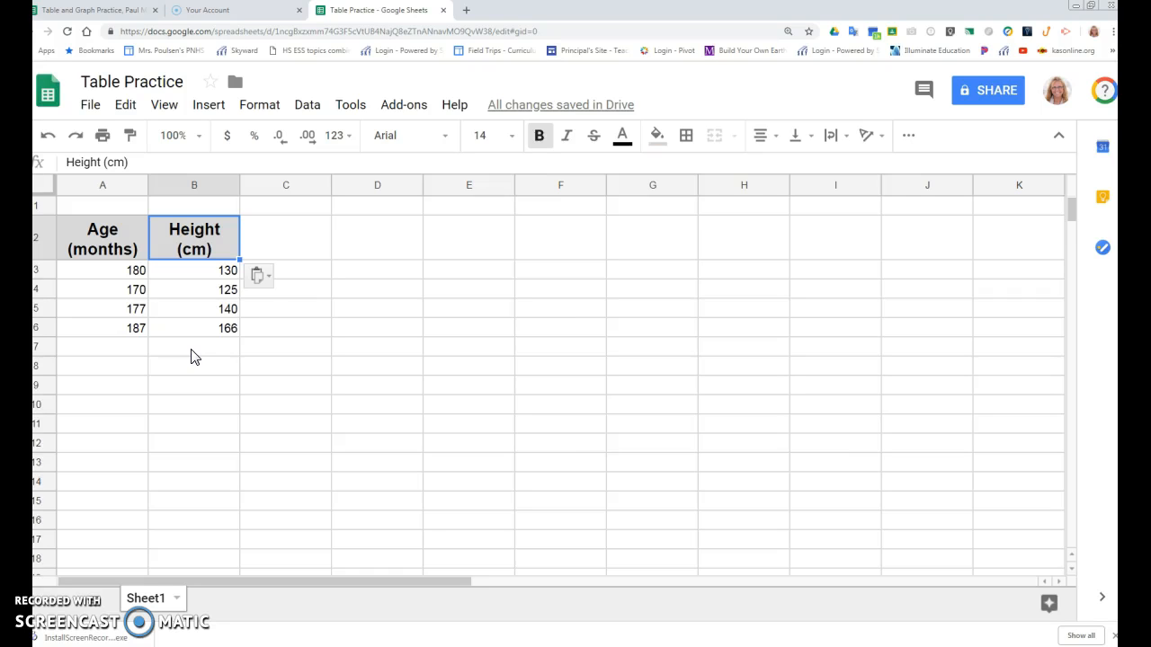
pyautogui.click(296, 350)
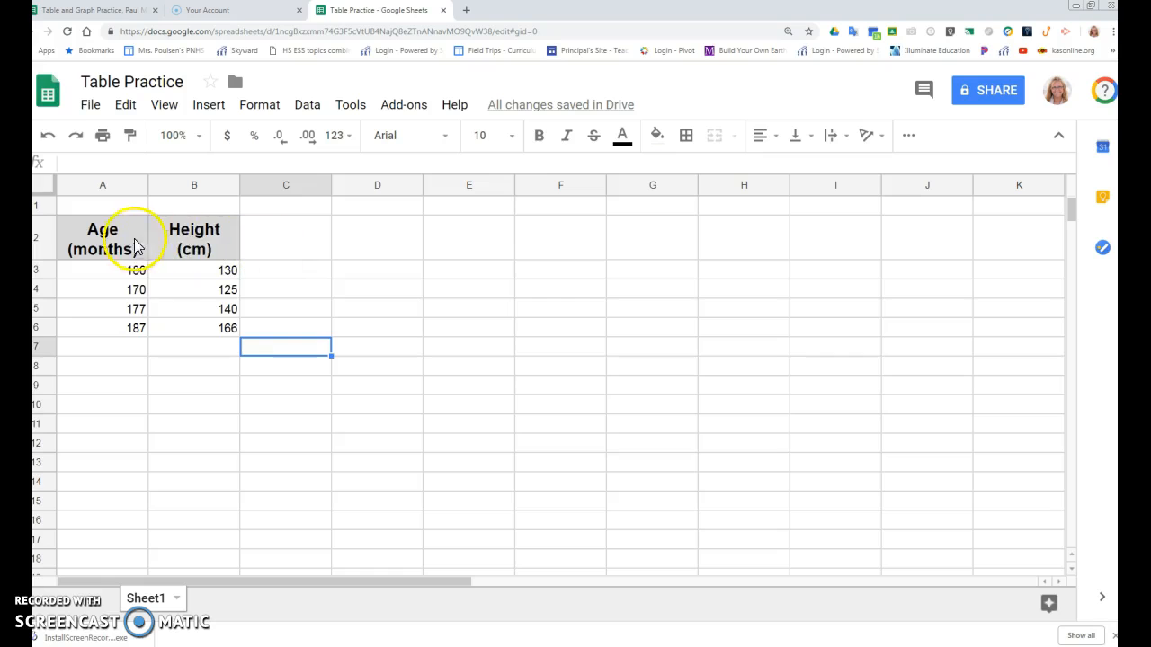
# Apply borders around and between all cells of the data table A2:B6
pyautogui.moveTo(124, 236); pyautogui.dragTo(203, 333)
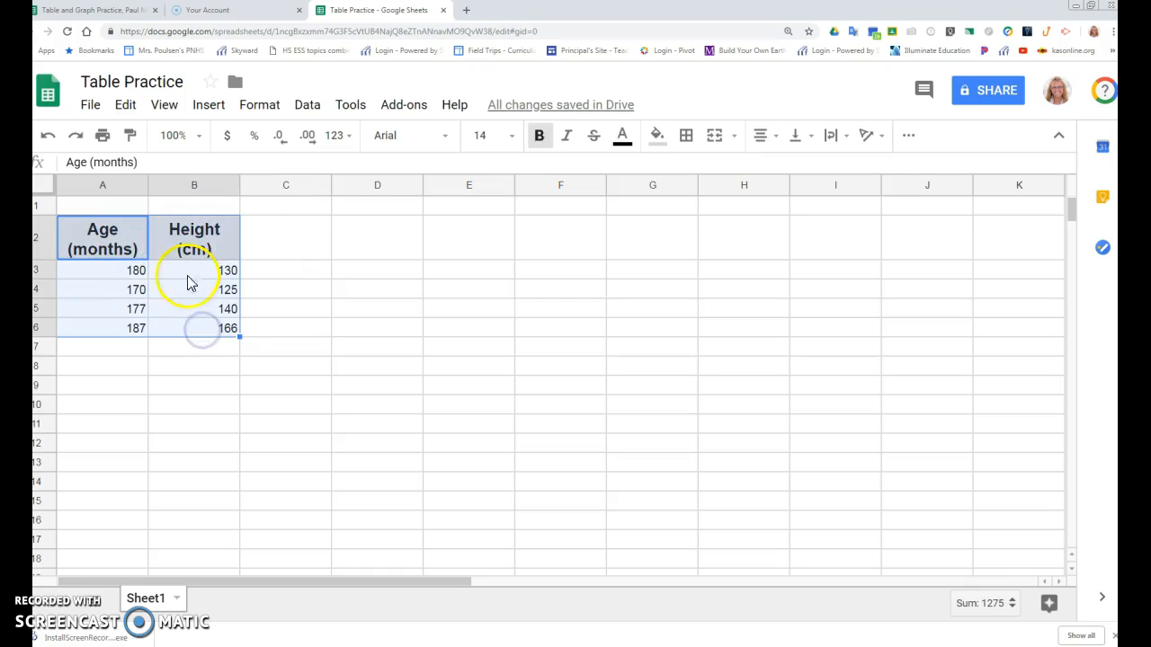
pyautogui.click(687, 142)
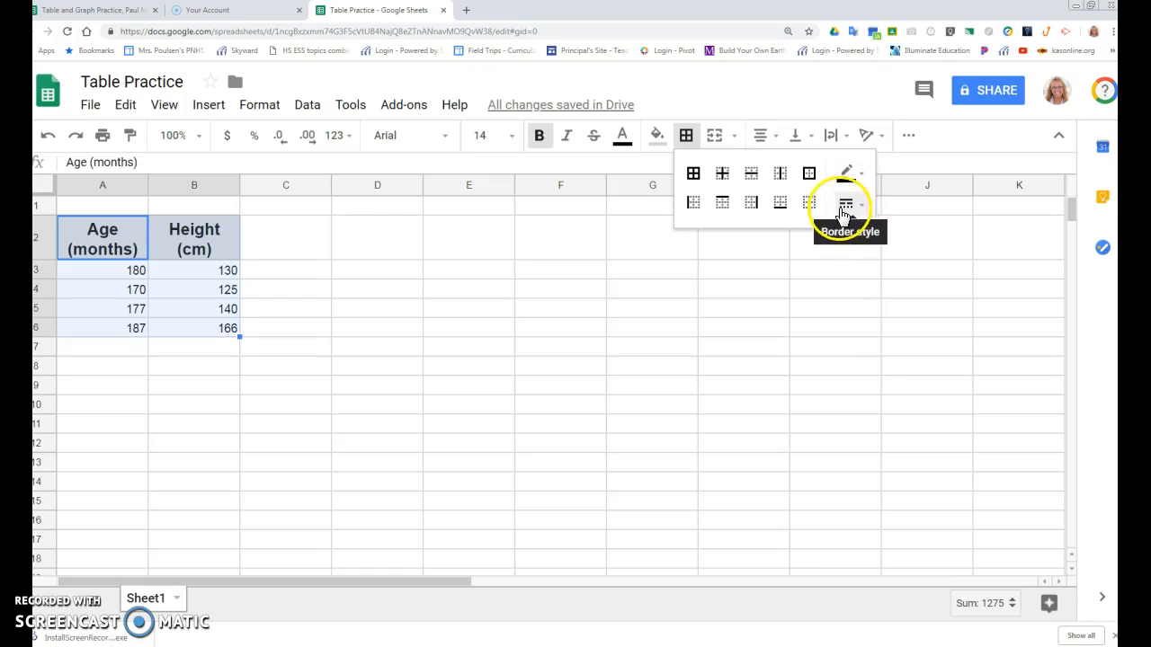
pyautogui.click(694, 178)
pyautogui.click(419, 315)
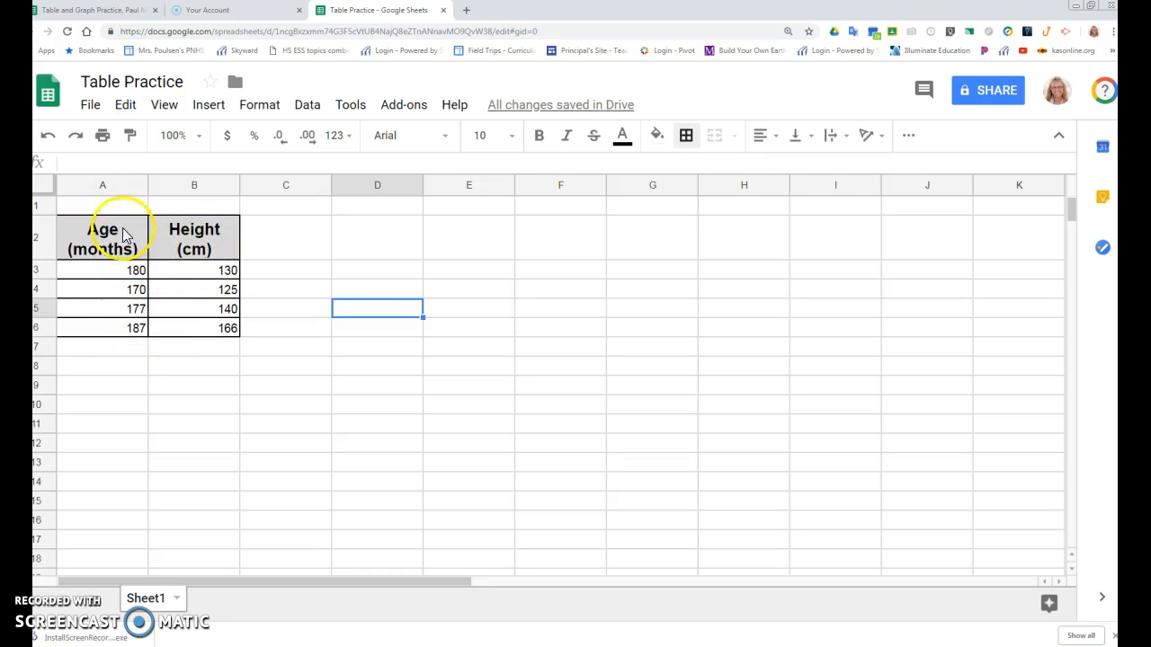
# Enter the table title "Human age and height" in A1
pyautogui.click(101, 207)
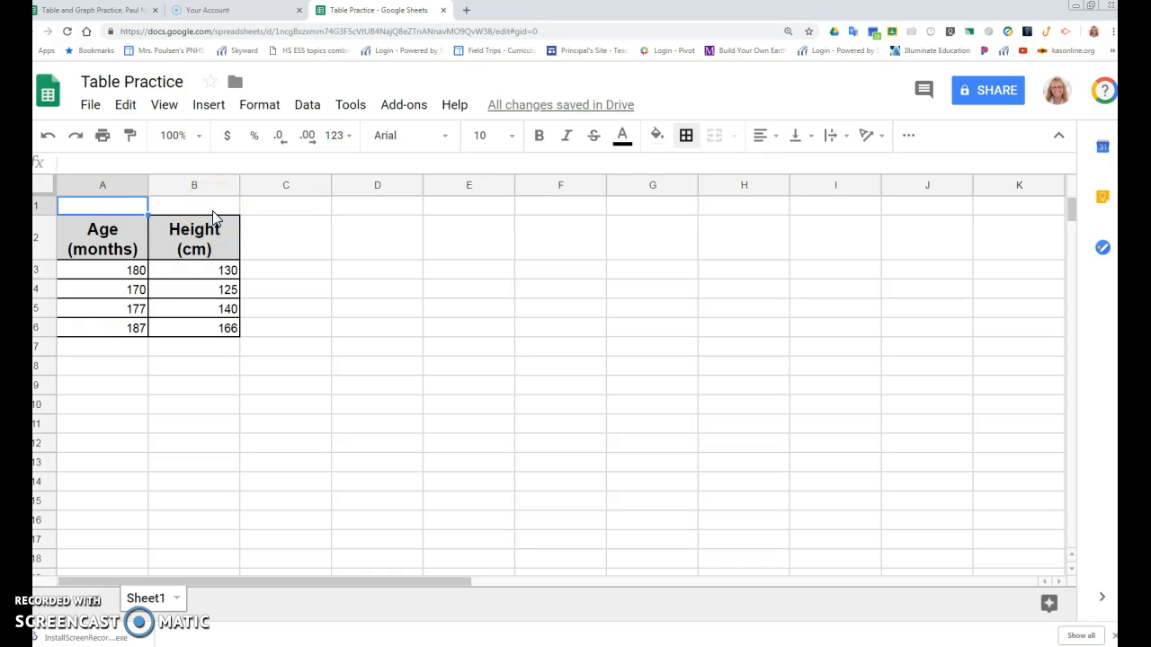
pyautogui.write('Human age')
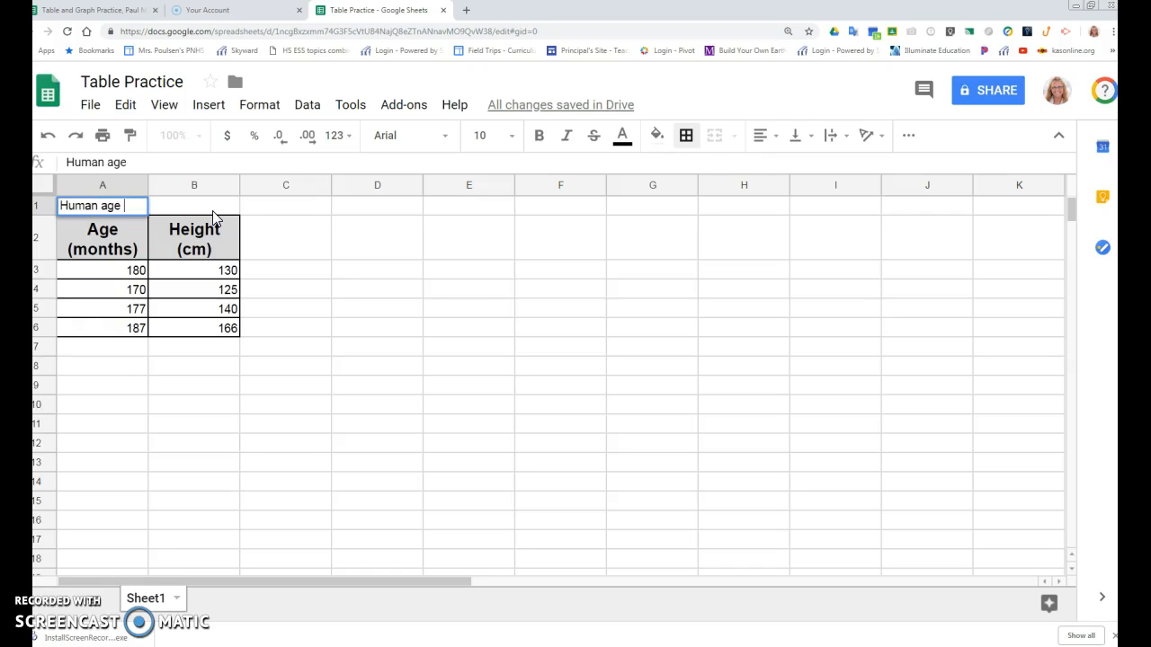
pyautogui.write('versu')
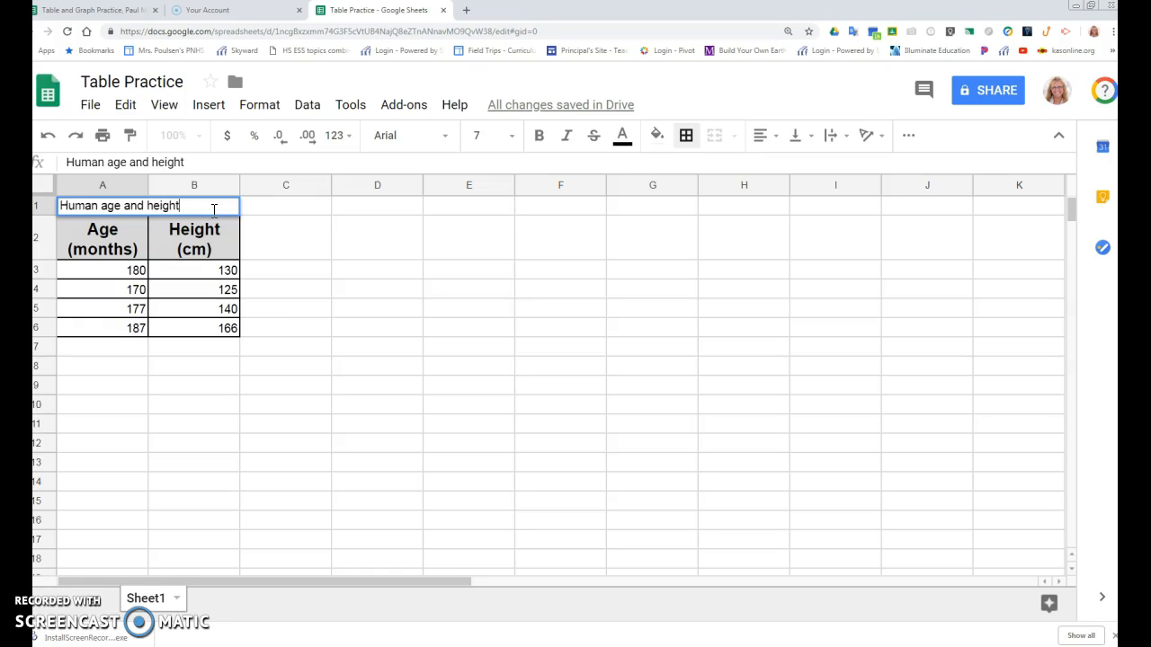
pyautogui.click(267, 244)
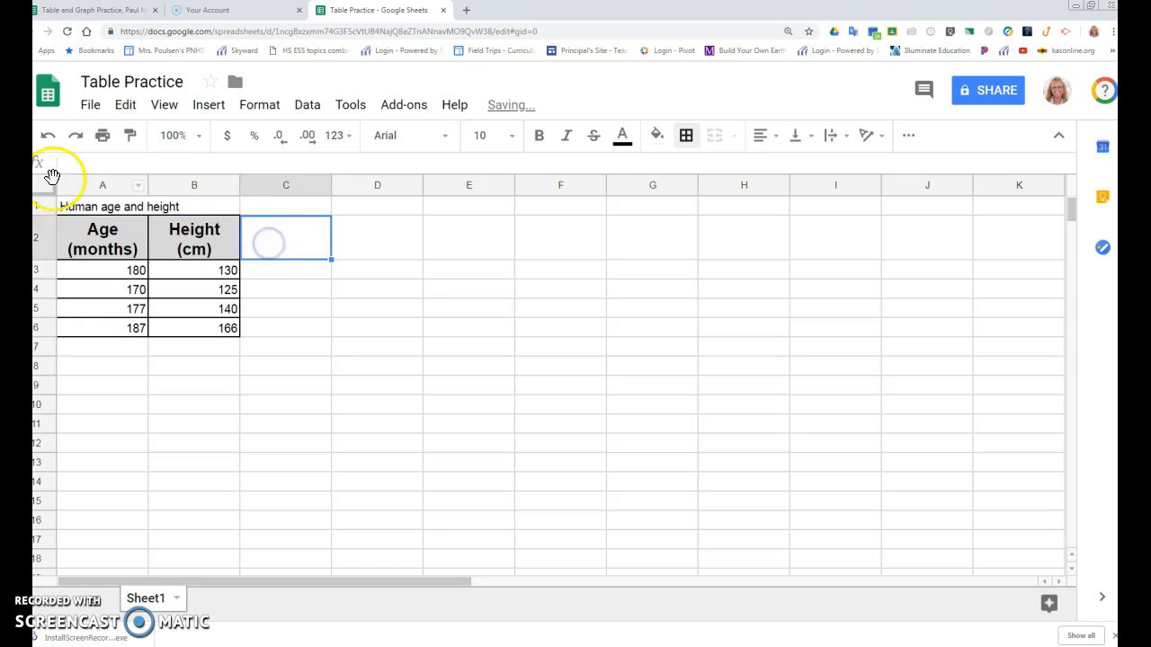
# Copy the "Age (months)" header's formatting onto the table title in A1 with Paint format
pyautogui.click(63, 209)
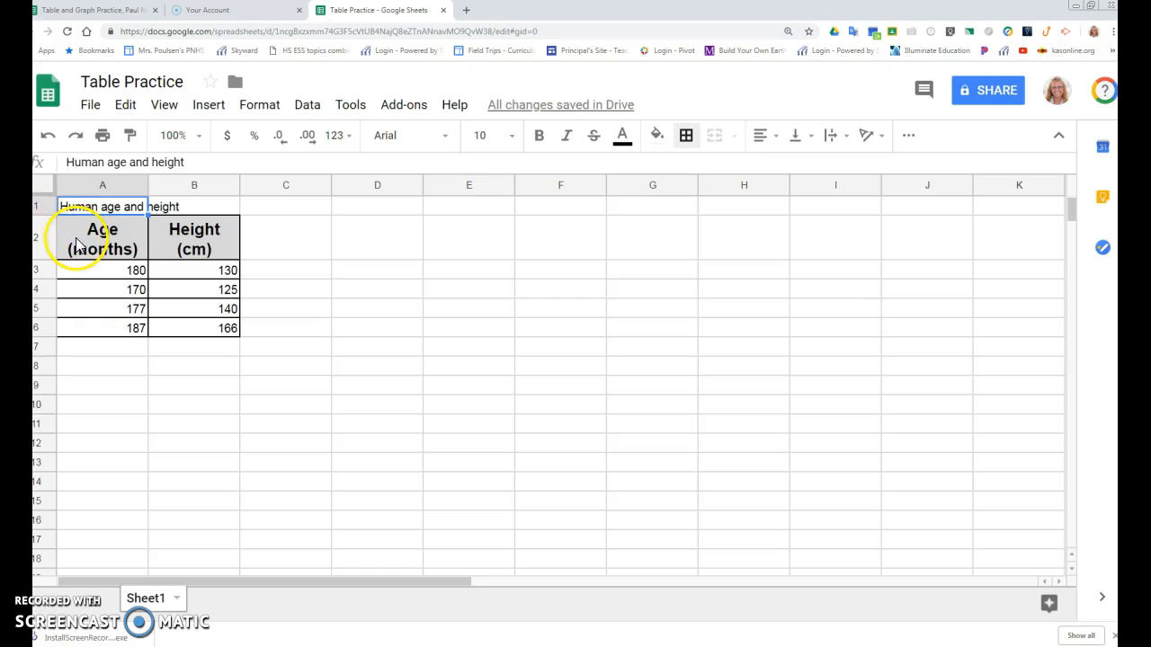
pyautogui.click(79, 243)
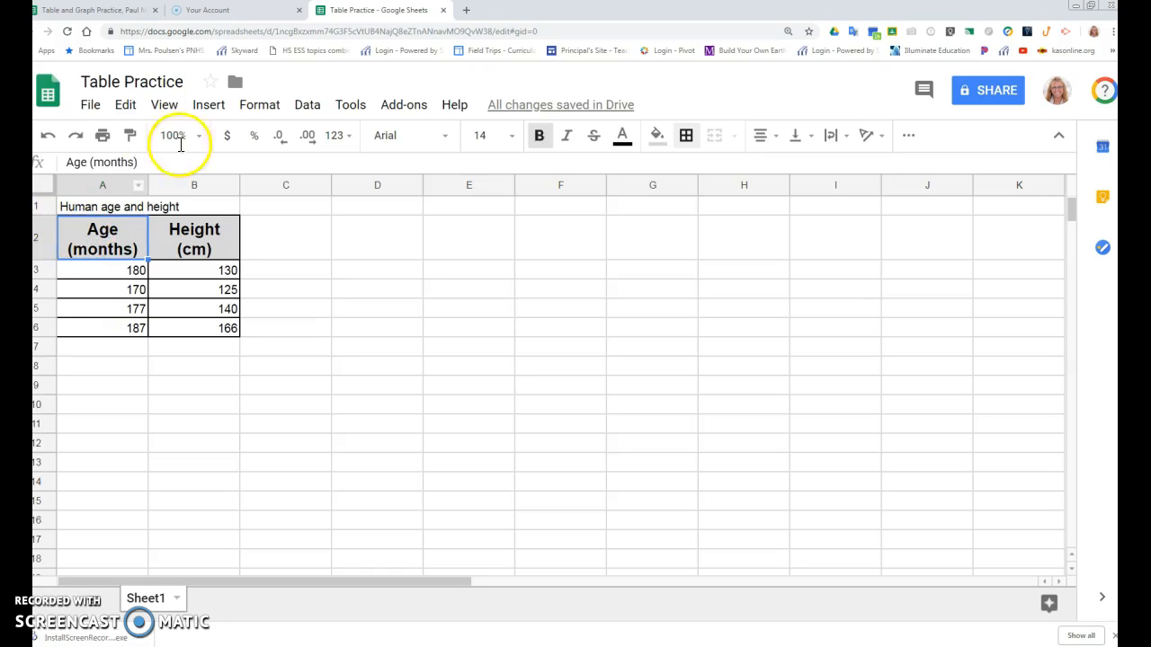
pyautogui.click(131, 138)
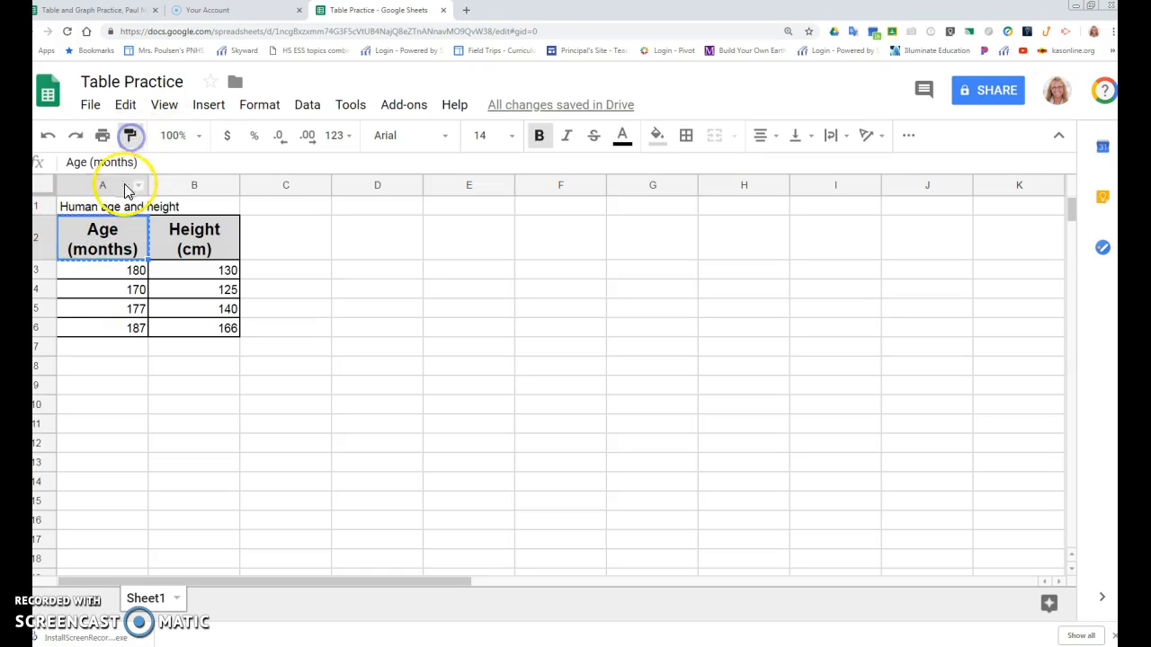
pyautogui.click(125, 207)
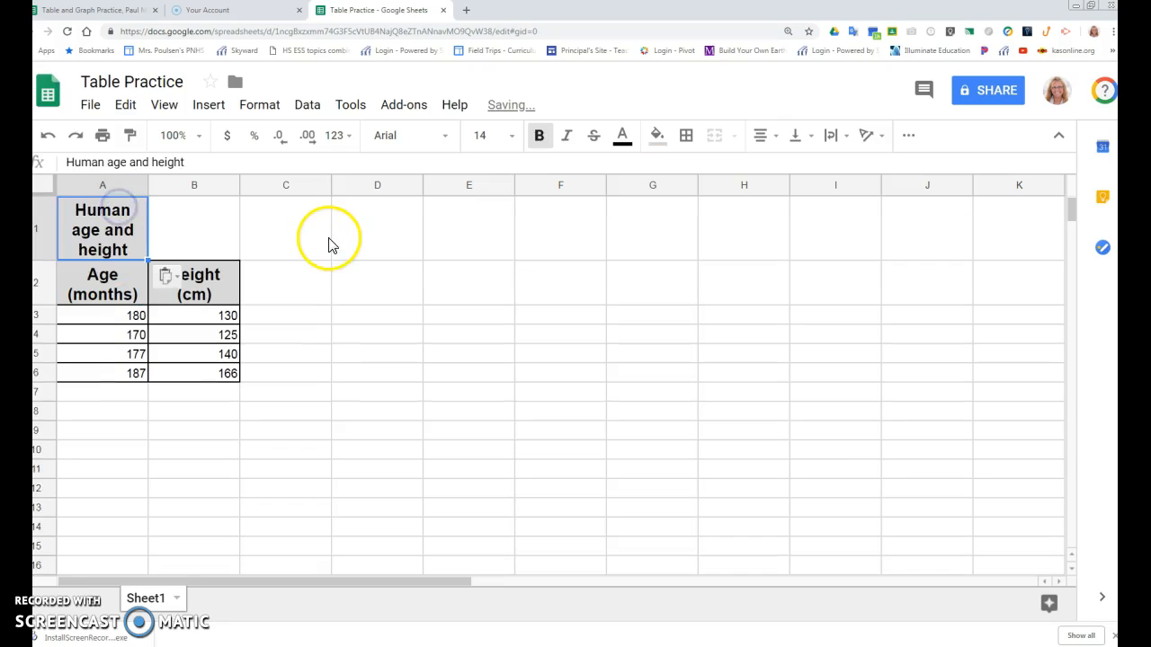
# Merge cells A1 and B1 so the table title spans both columns
pyautogui.click(164, 217)
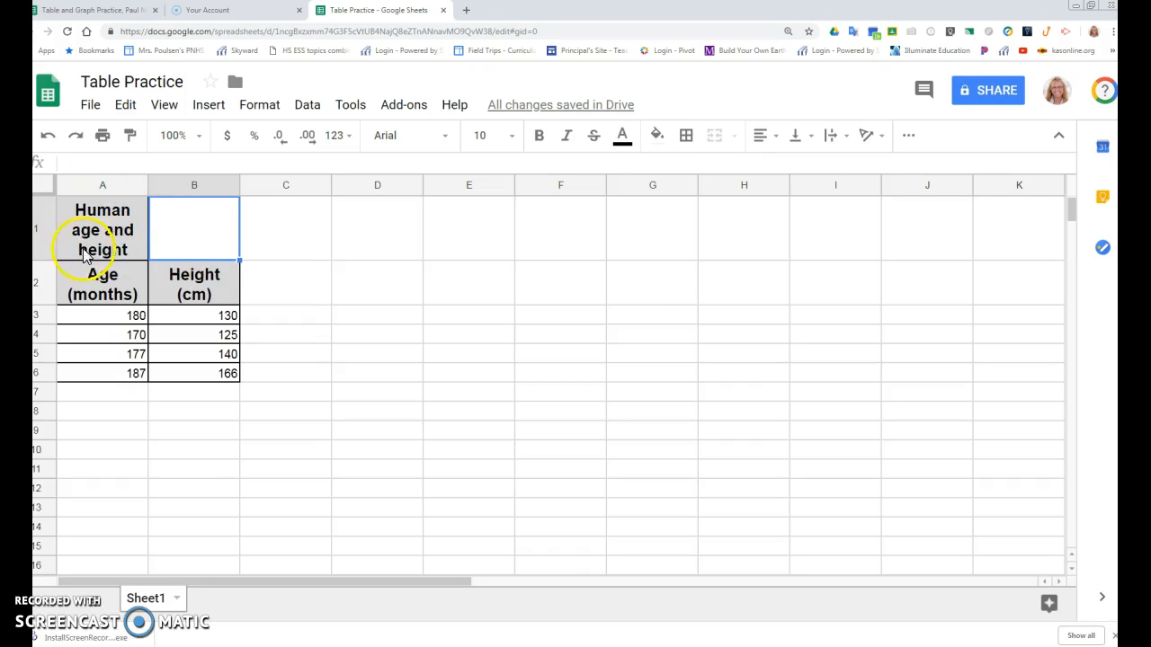
pyautogui.click(131, 232)
pyautogui.moveTo(132, 232); pyautogui.dragTo(166, 230)
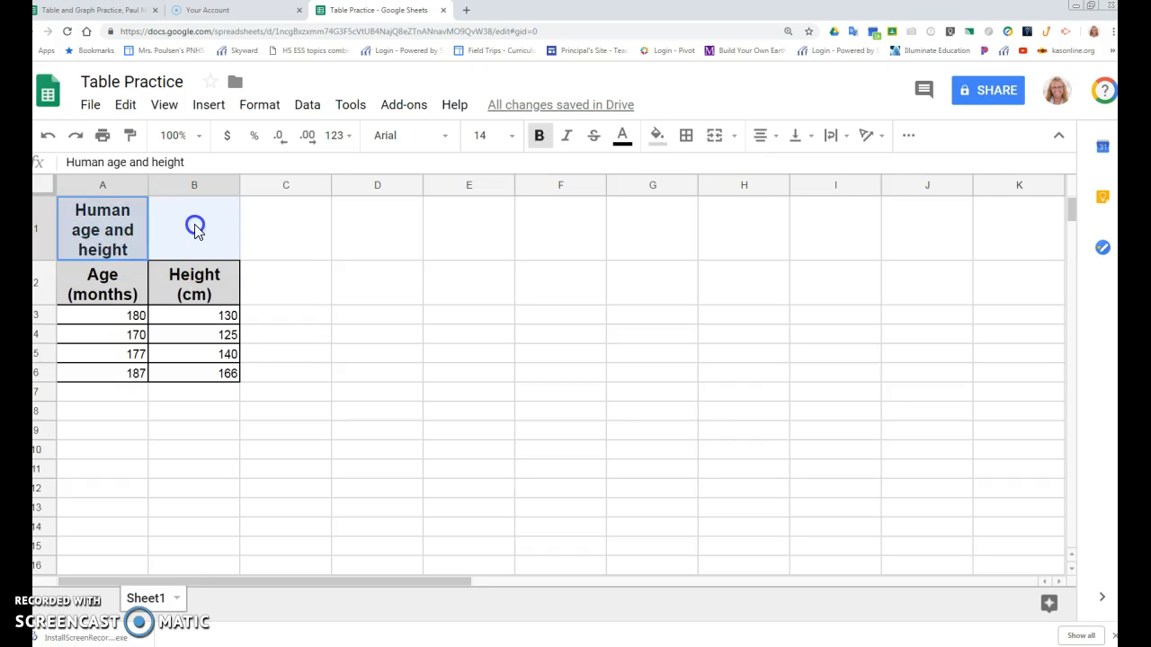
pyautogui.click(713, 138)
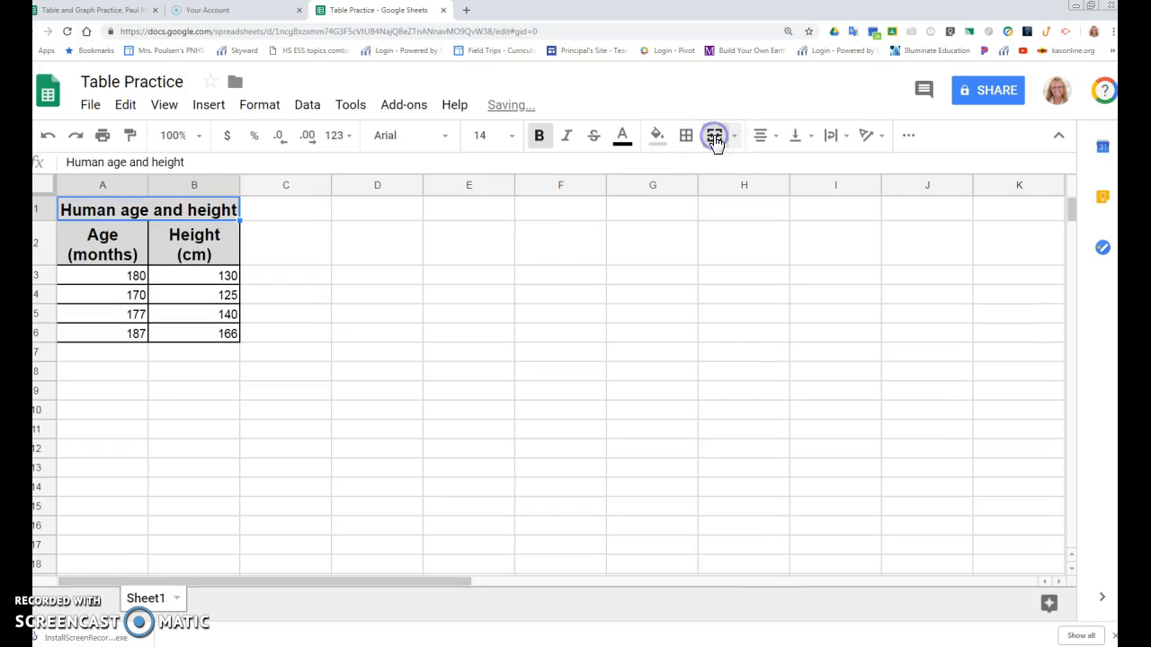
pyautogui.click(405, 254)
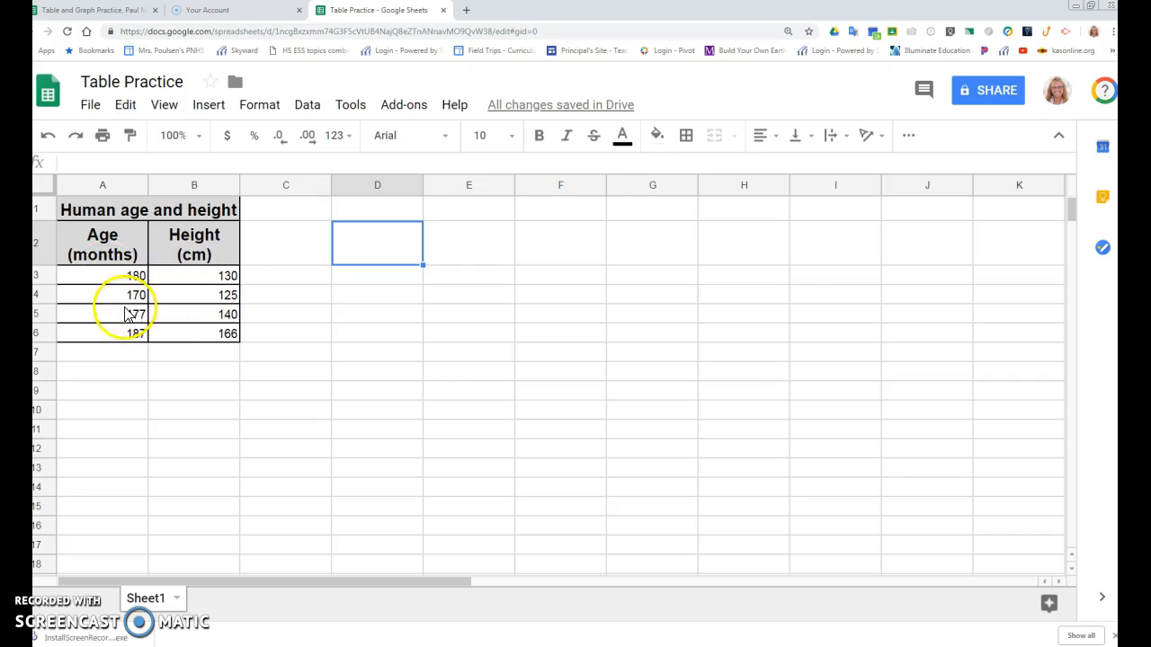
# Add the column label "Ave" in C2 beside the Height header
pyautogui.click(289, 256)
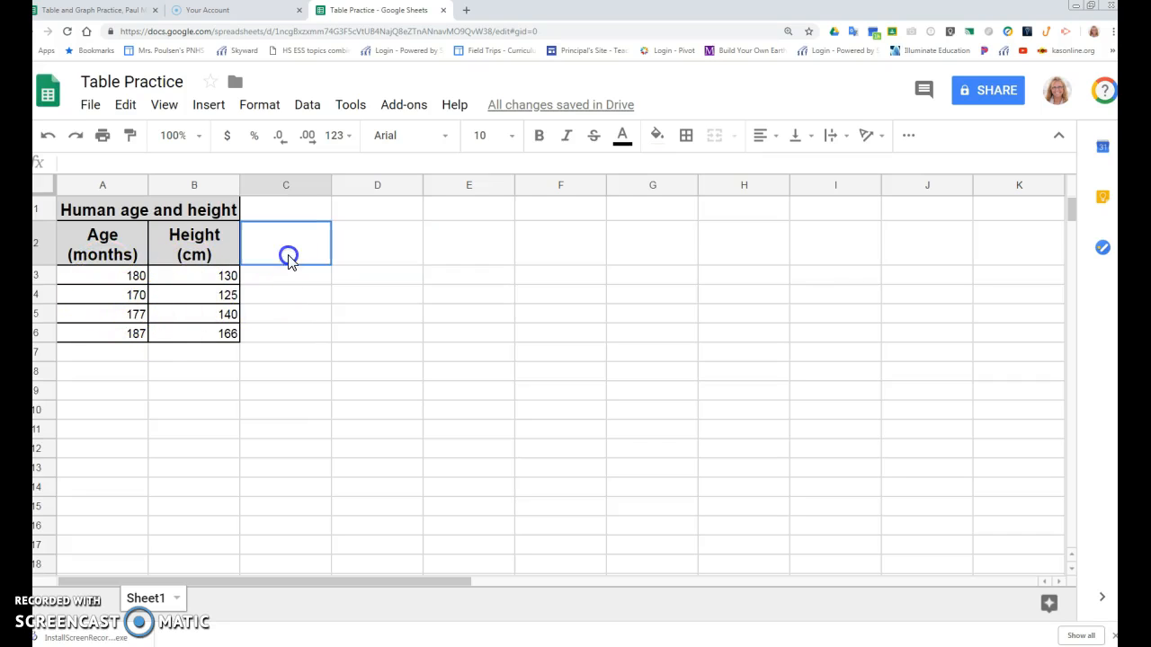
pyautogui.write('Ave')
pyautogui.click(289, 286)
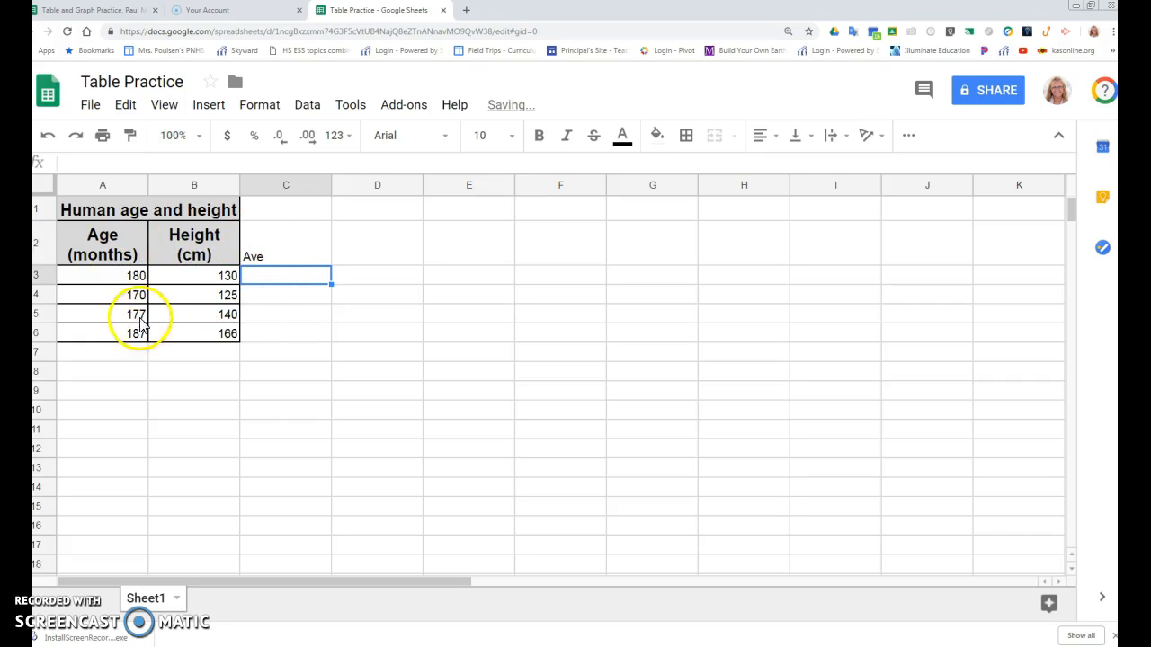
# Enter the formula =AVERAGE(A3:B3) in C3 to average the first row's age and height
pyautogui.click(258, 277)
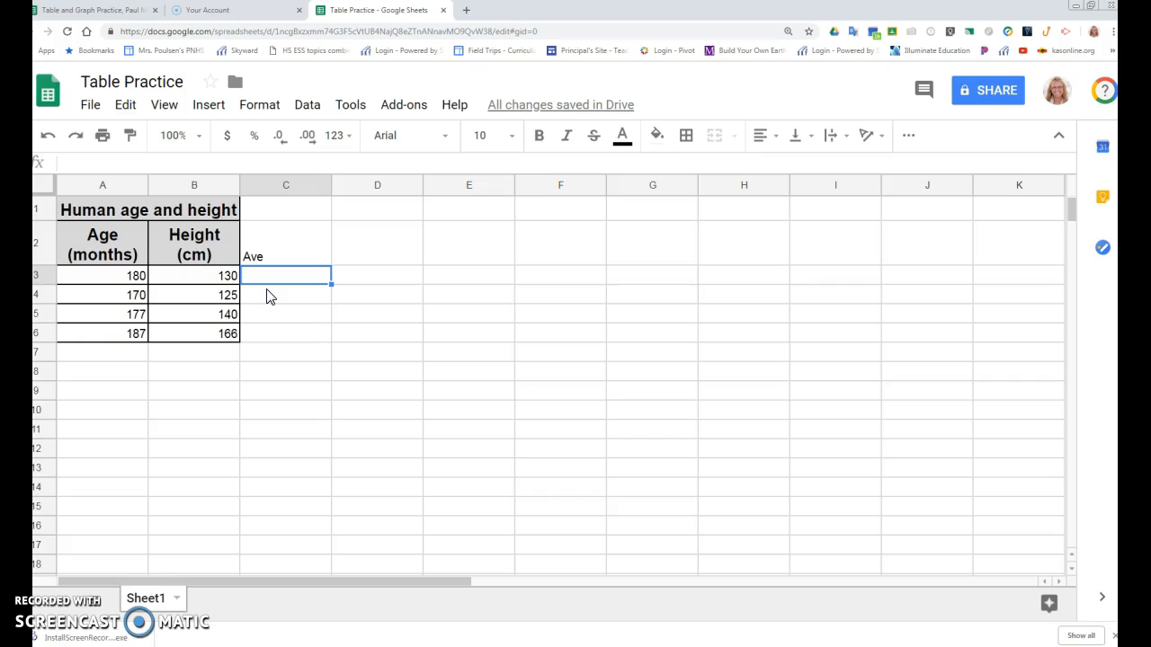
pyautogui.write('=')
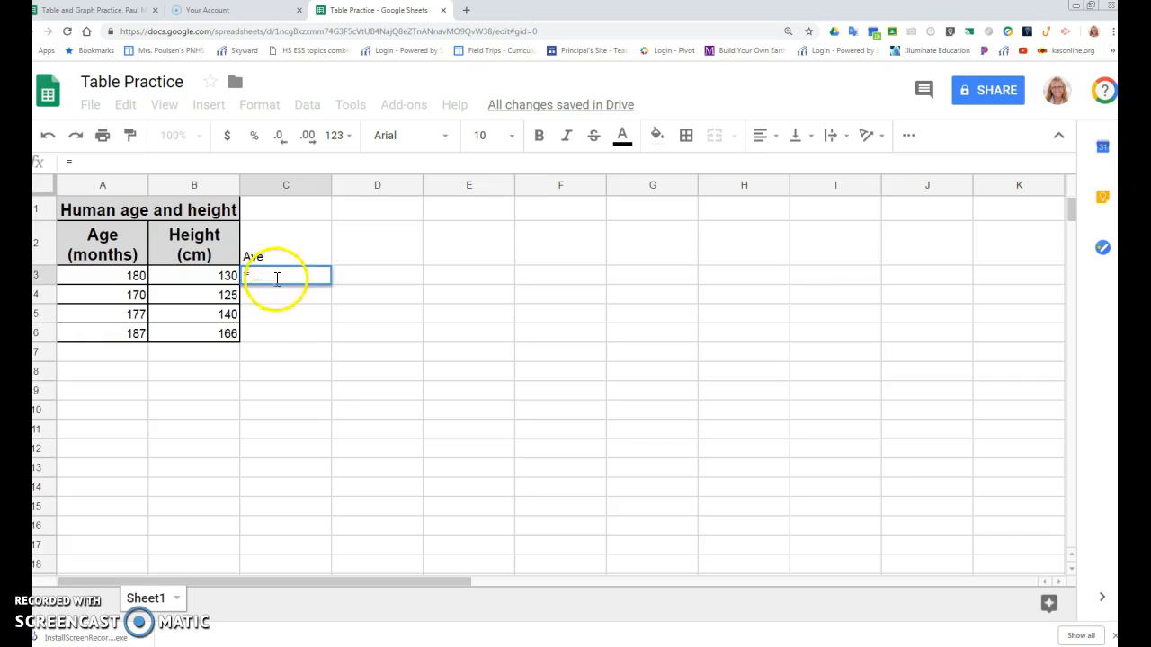
pyautogui.write('a')
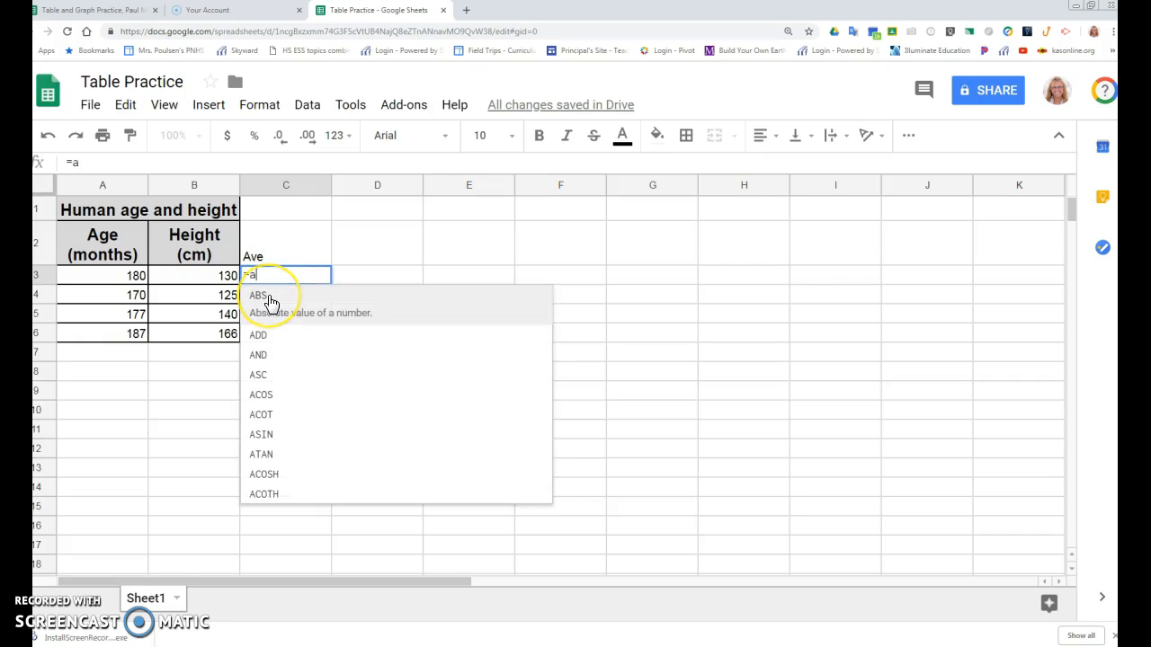
pyautogui.write('v')
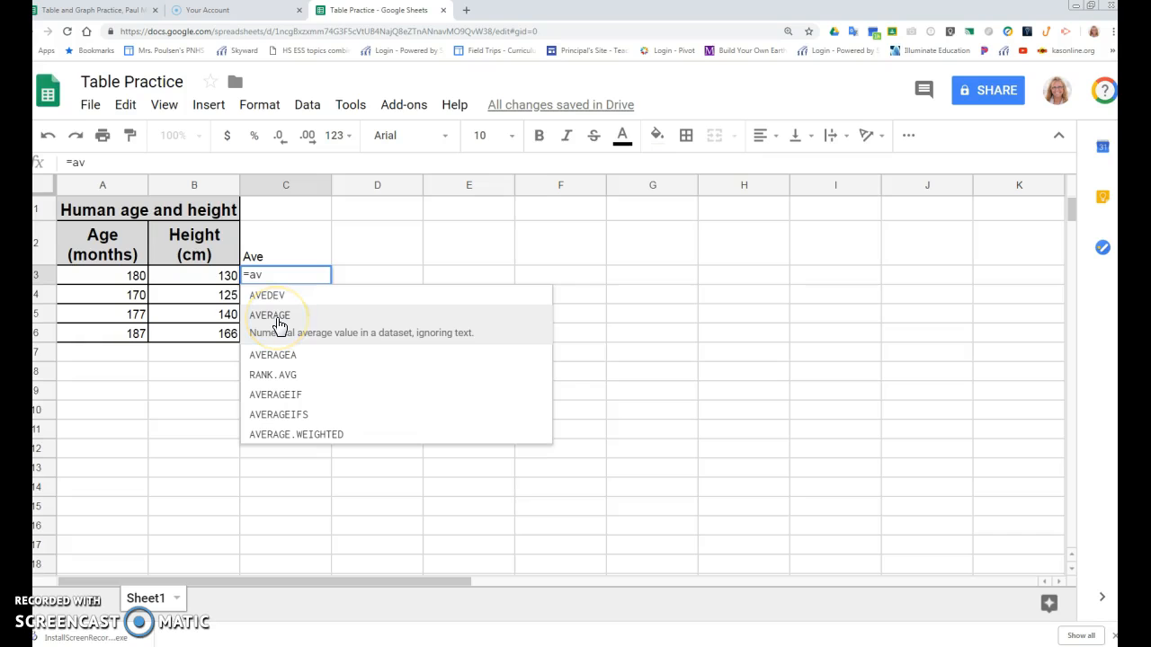
pyautogui.click(277, 320)
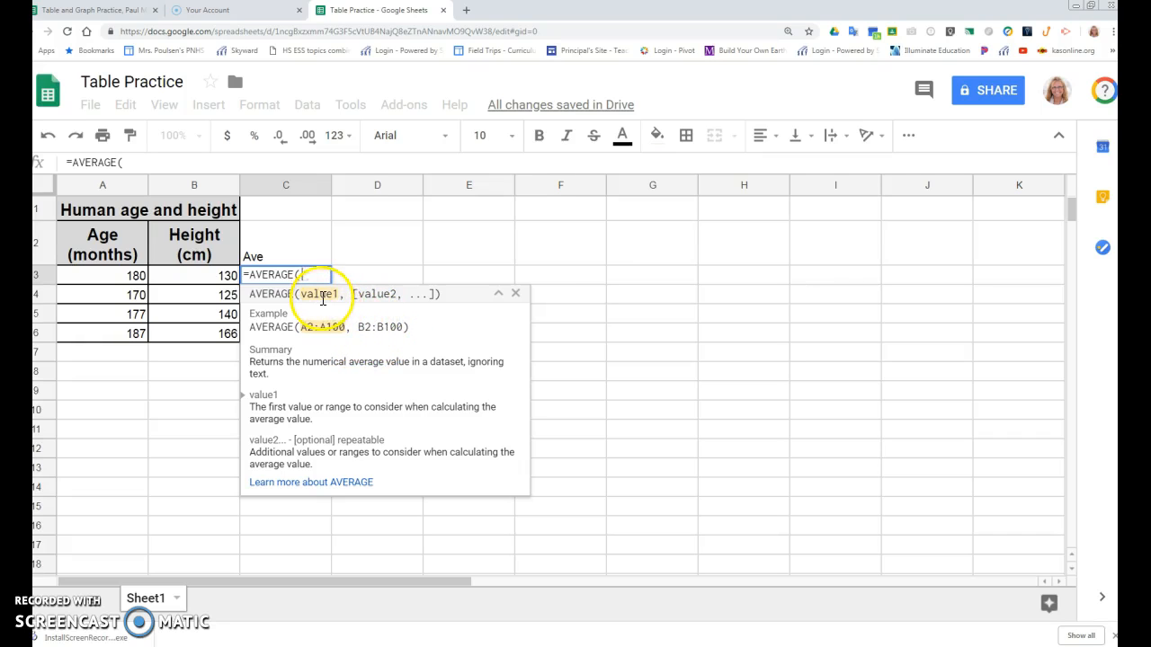
pyautogui.write('A')
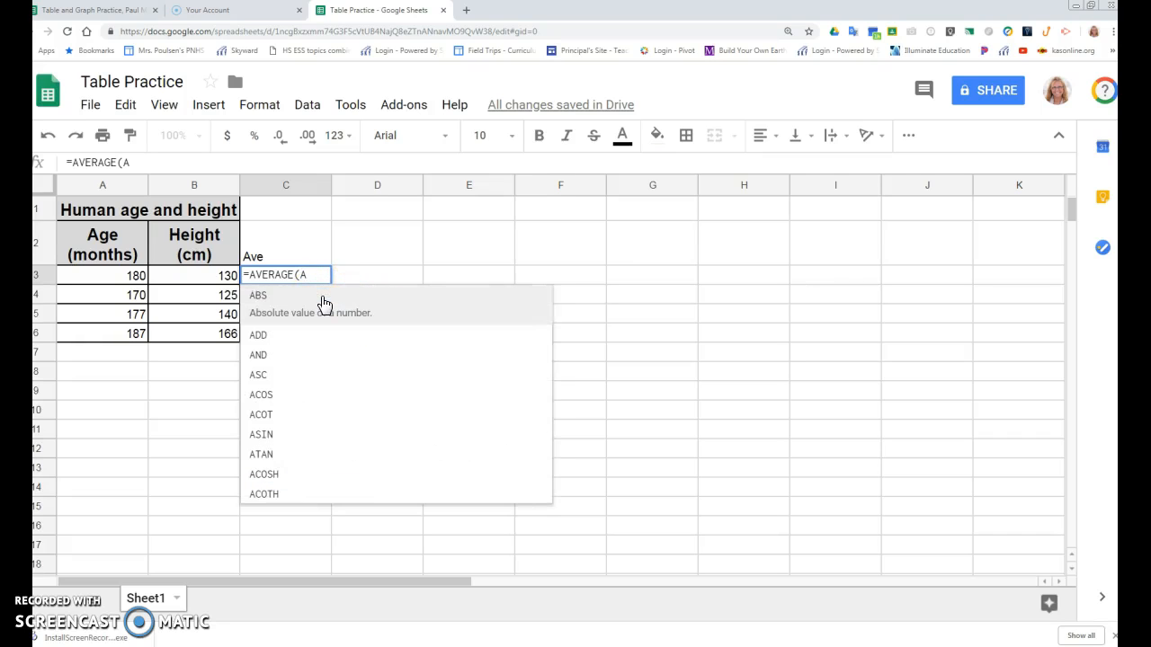
pyautogui.write('3,')
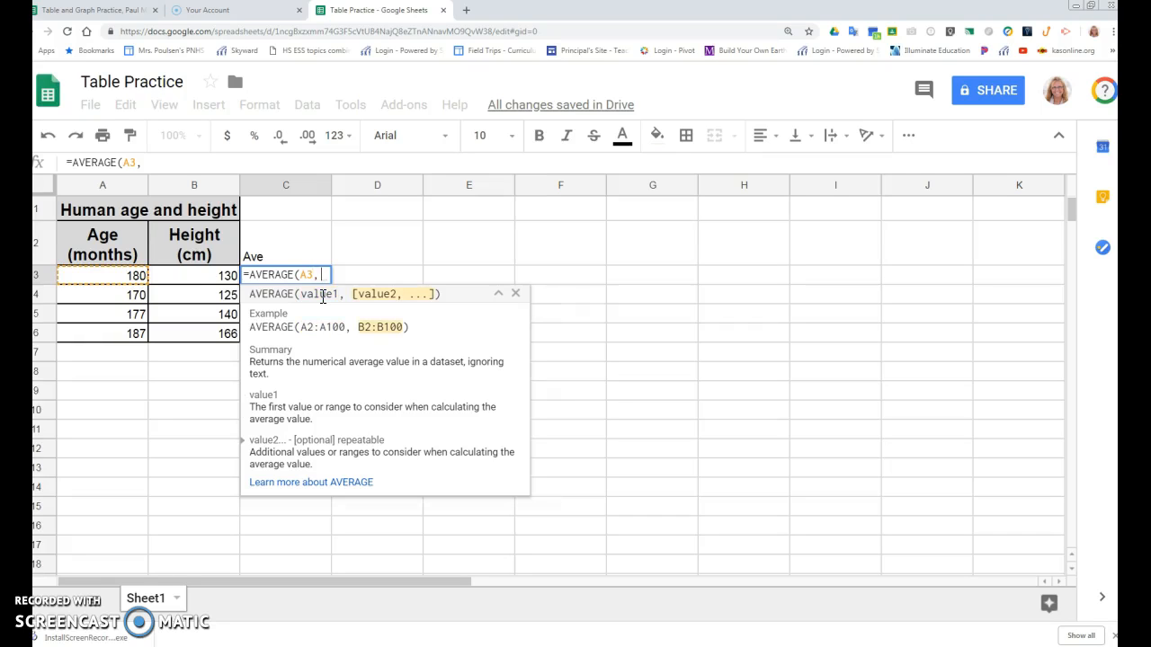
pyautogui.press('BackSpace')
pyautogui.press('BackSpace')
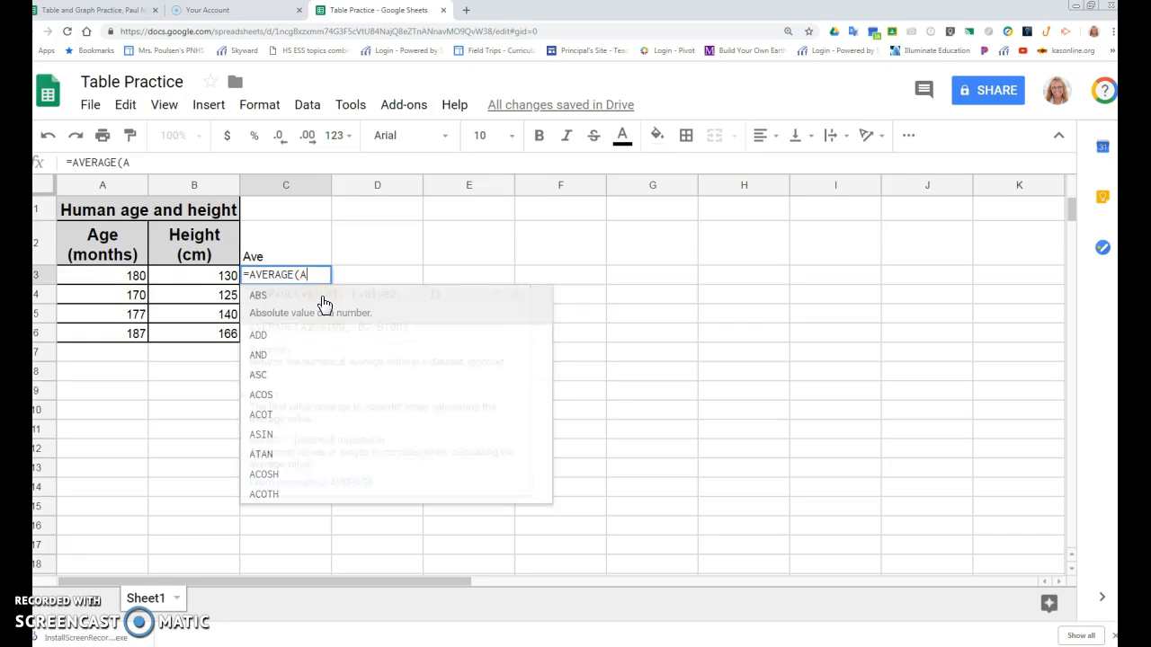
pyautogui.write('3:')
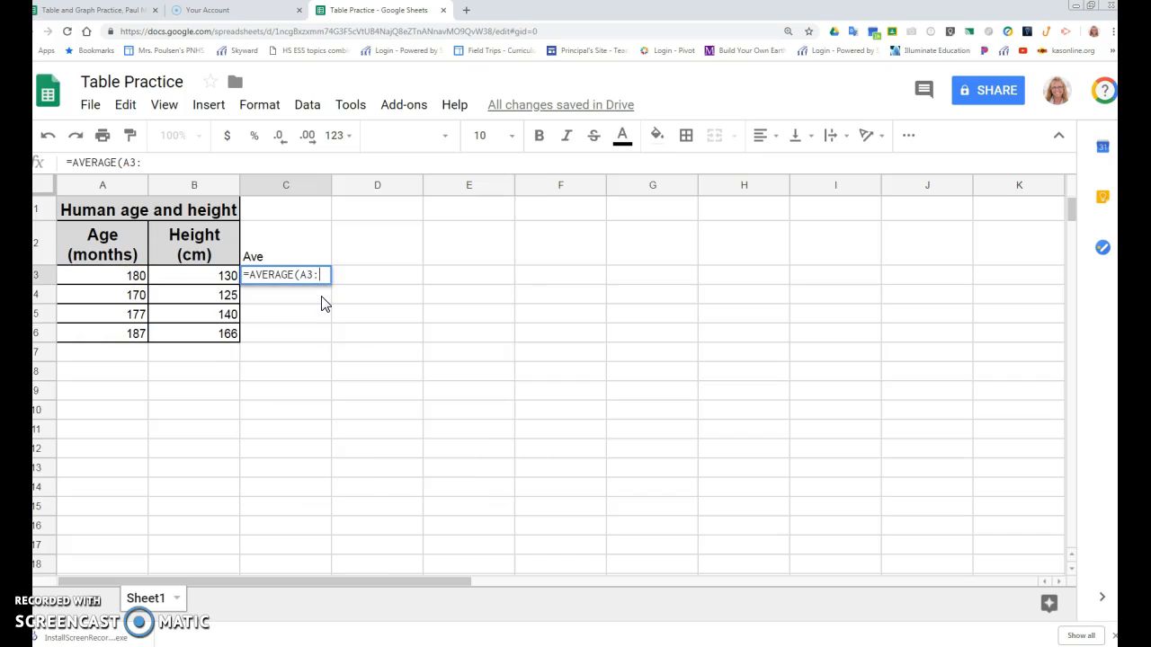
pyautogui.write('B3')
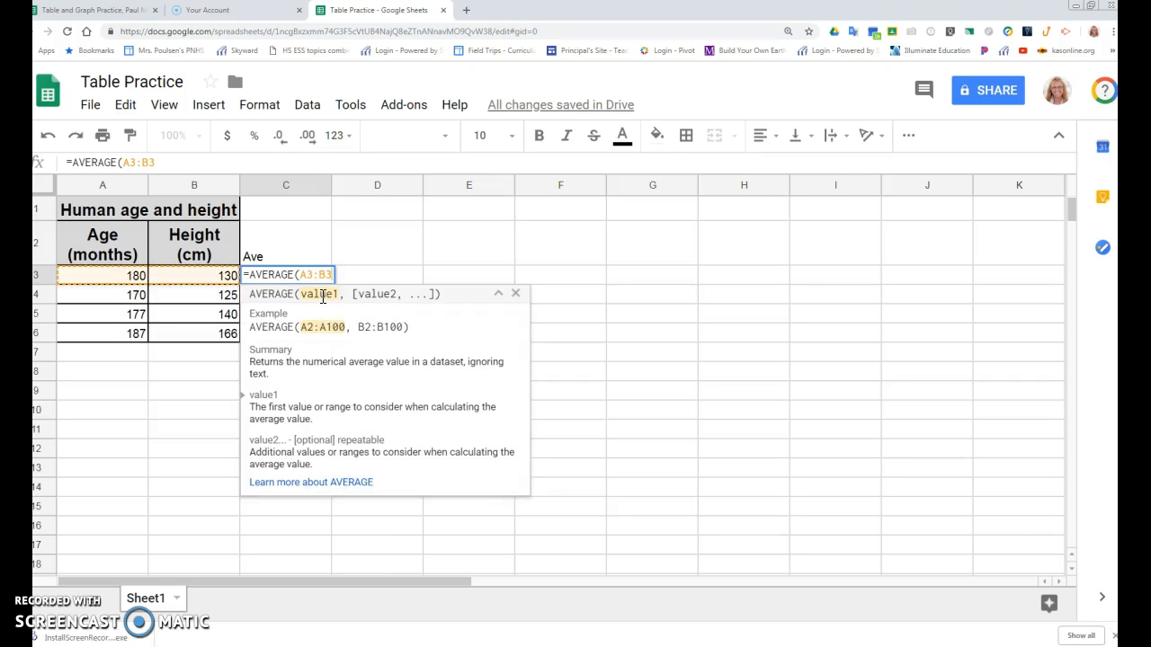
pyautogui.write(')')
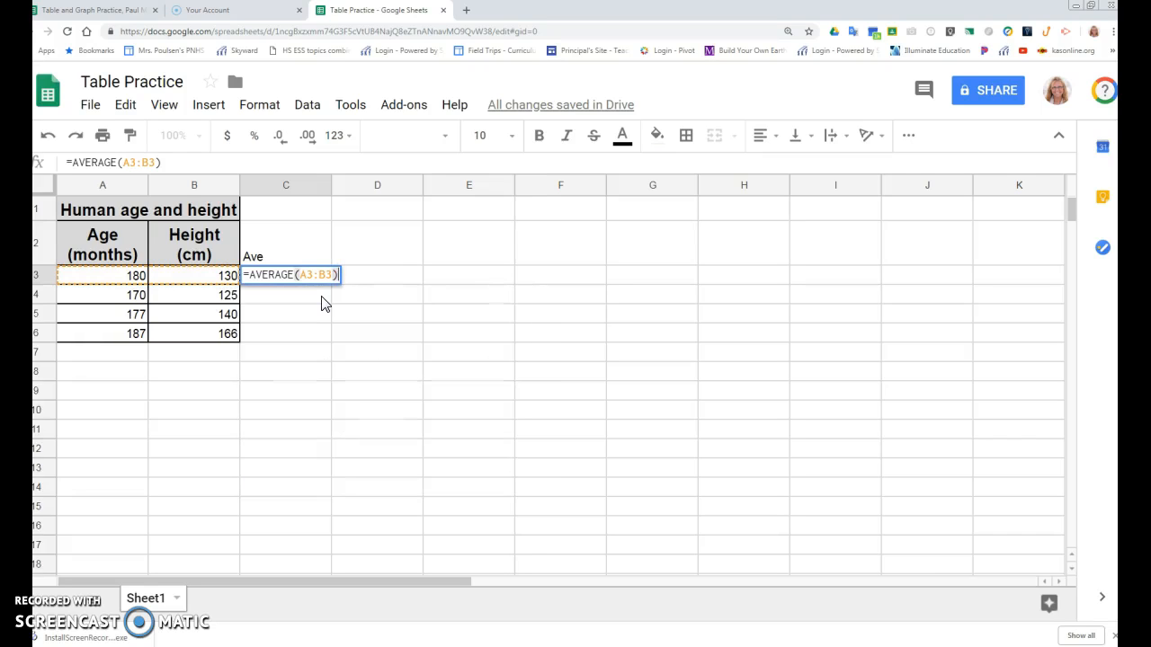
pyautogui.press('Return')
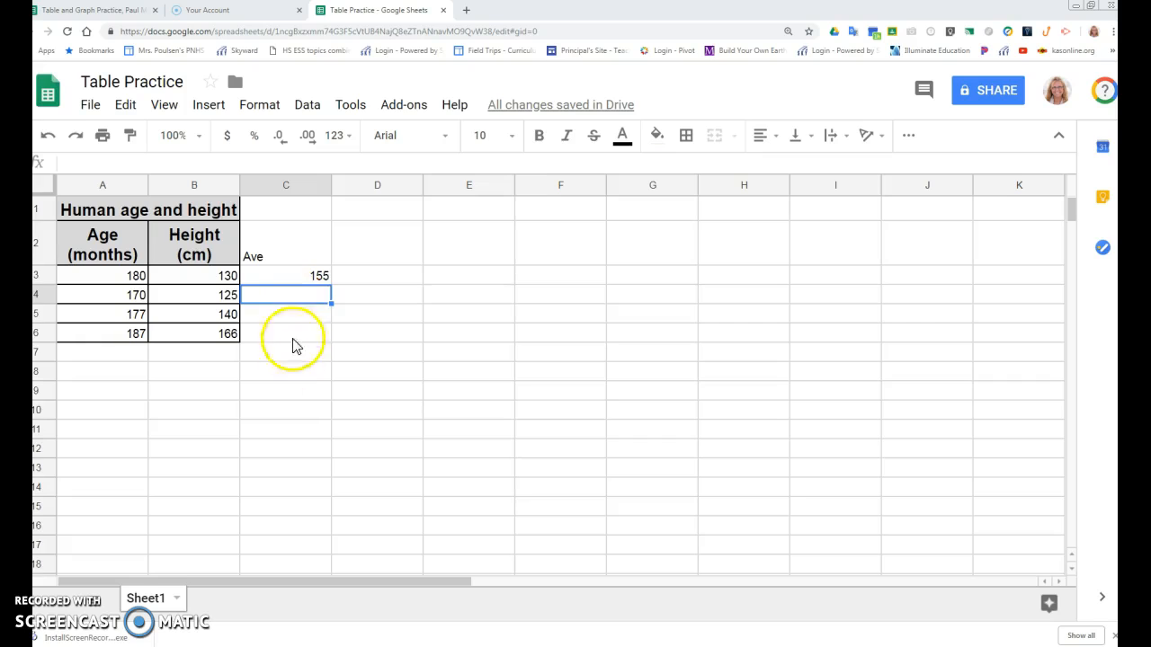
# Fill the average formula from C3 down to C6 and show the averages in C4:C6 without decimal places
pyautogui.click(316, 279)
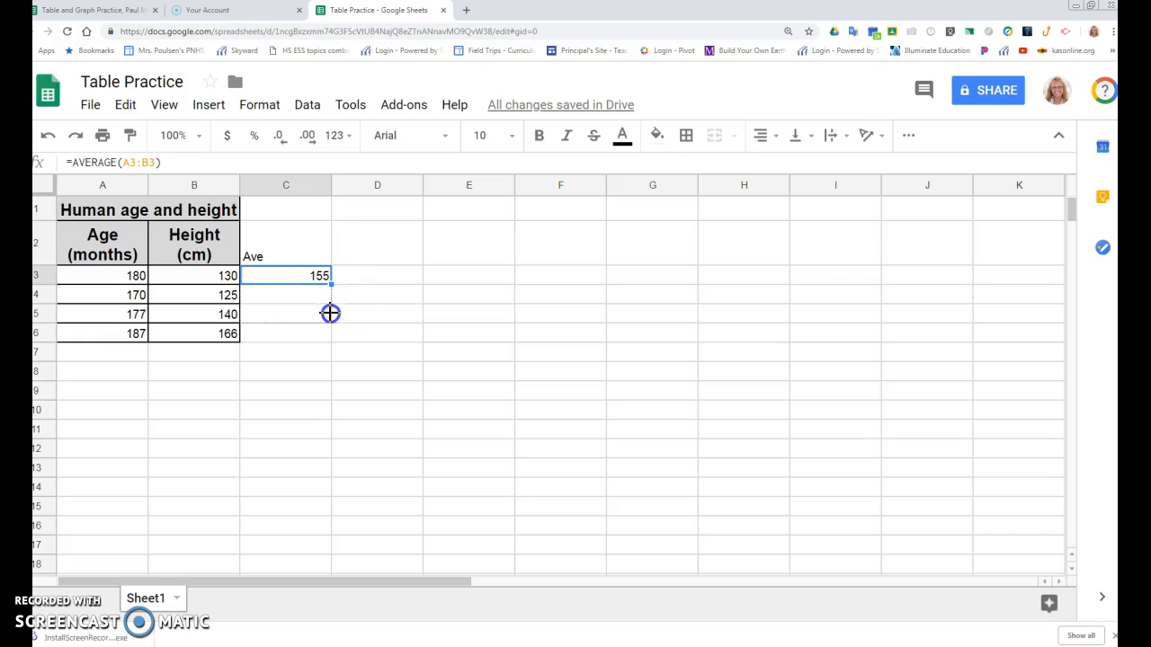
pyautogui.moveTo(329, 331); pyautogui.dragTo(331, 334)
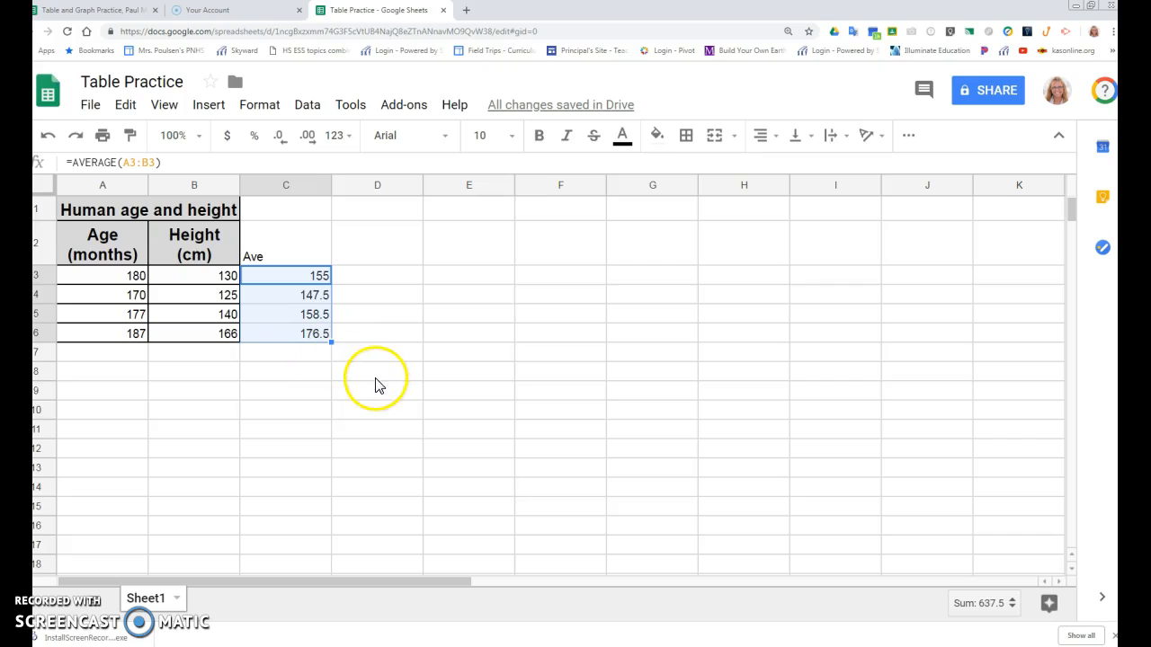
pyautogui.click(320, 336)
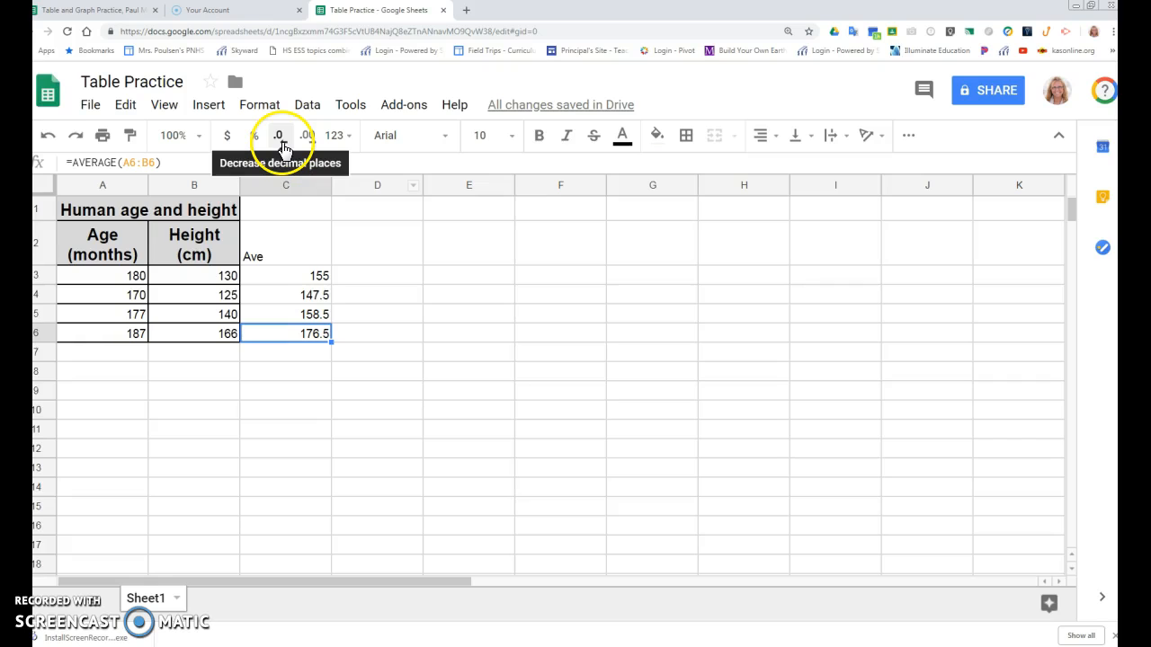
pyautogui.click(308, 295)
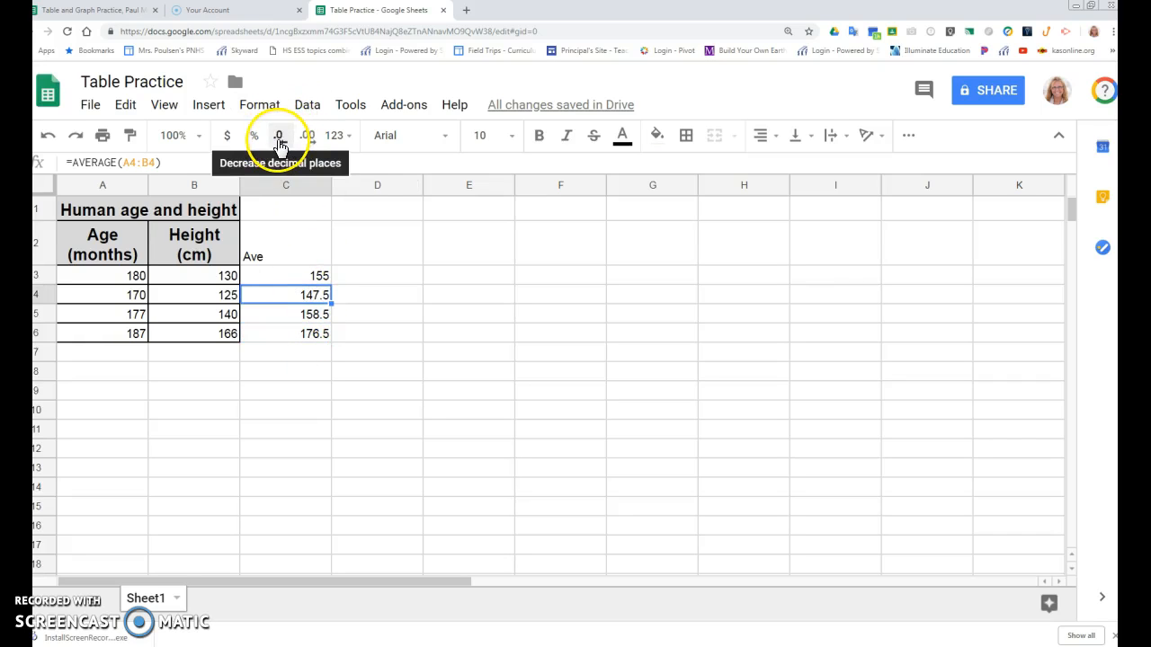
pyautogui.click(279, 144)
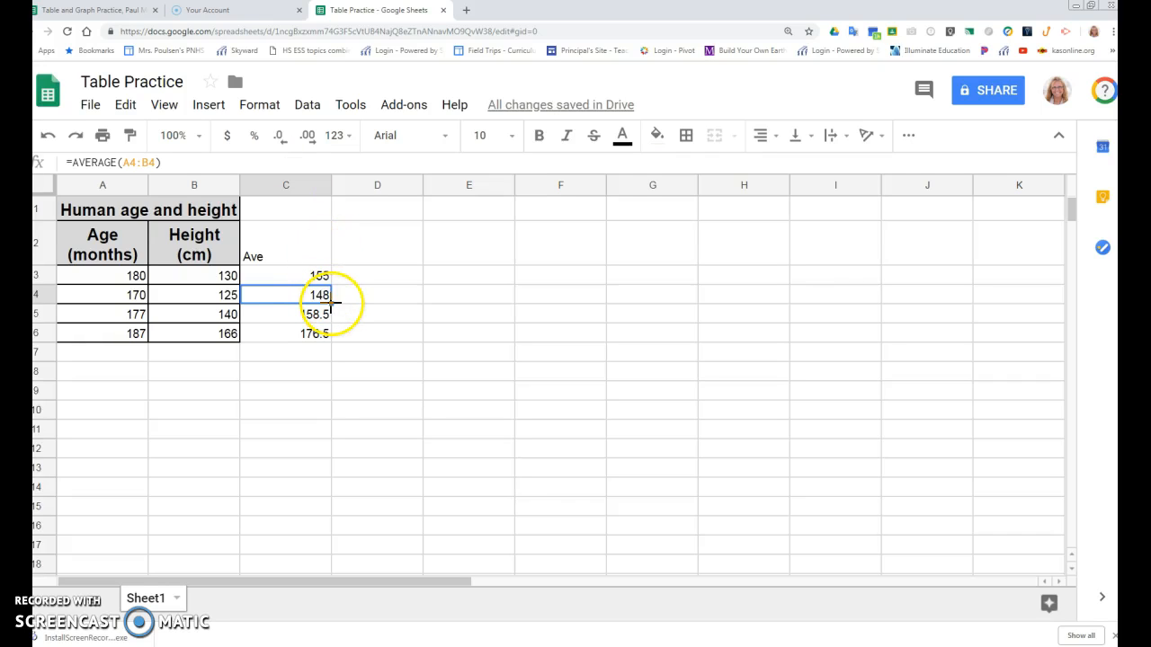
pyautogui.click(411, 336)
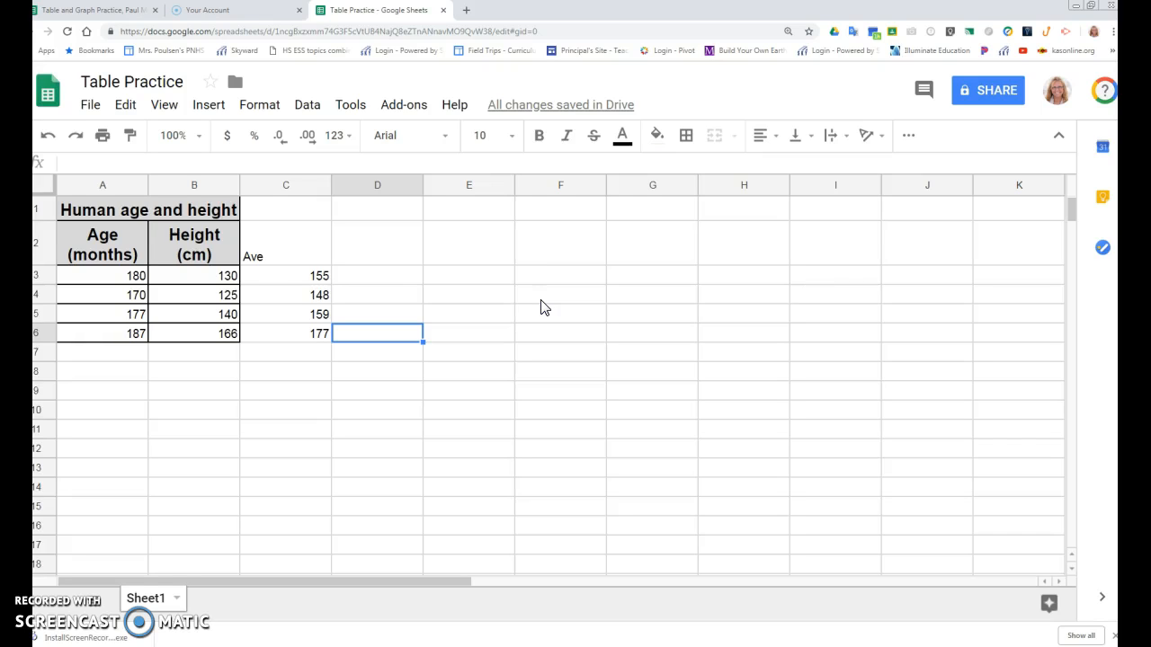
# Copy the "Height (cm)" header's formatting onto the "Ave" label in C2 with Paint format
pyautogui.click(196, 250)
pyautogui.click(129, 135)
pyautogui.click(282, 252)
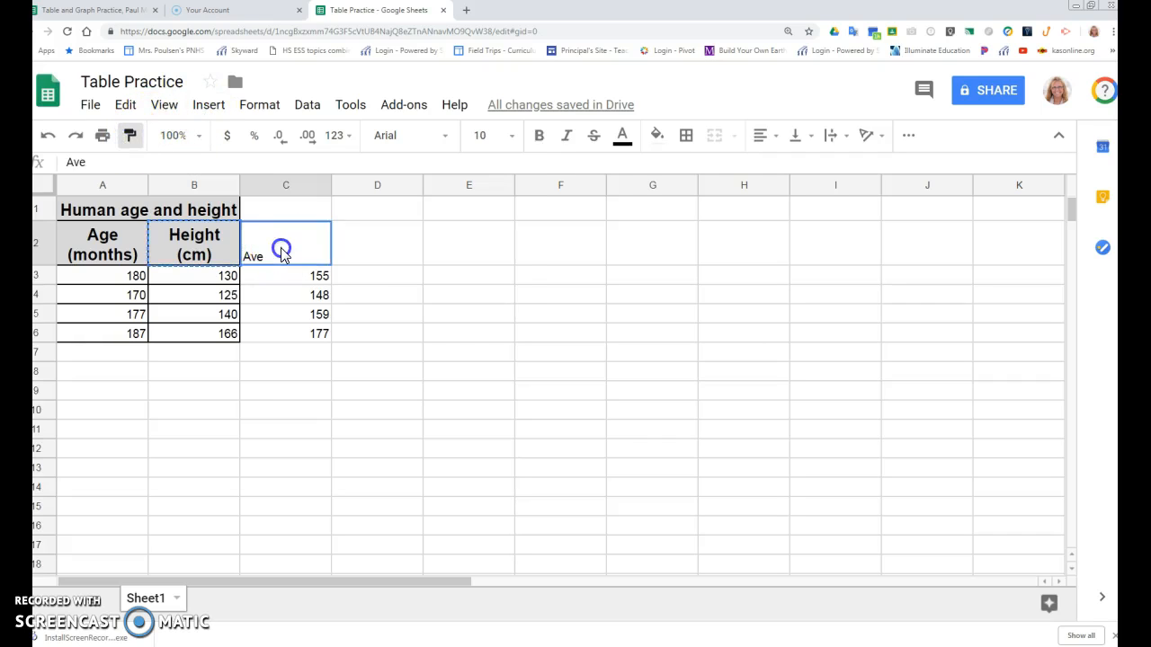
pyautogui.click(409, 359)
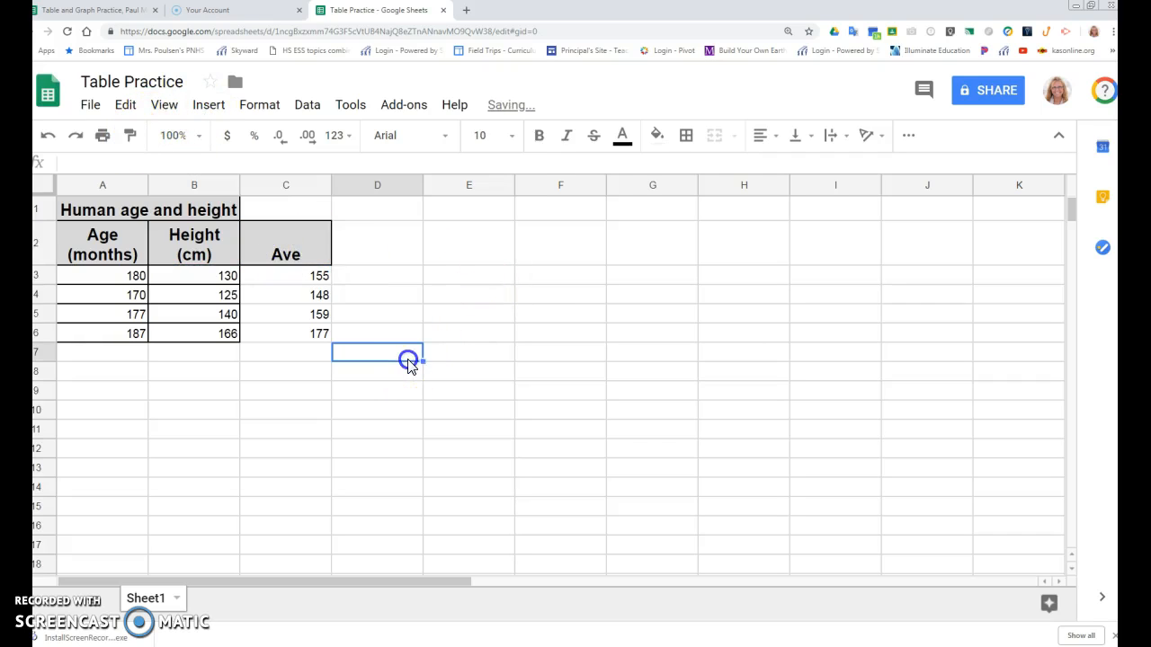
# Apply all borders to the average values in C3:C6
pyautogui.moveTo(303, 278); pyautogui.dragTo(304, 336)
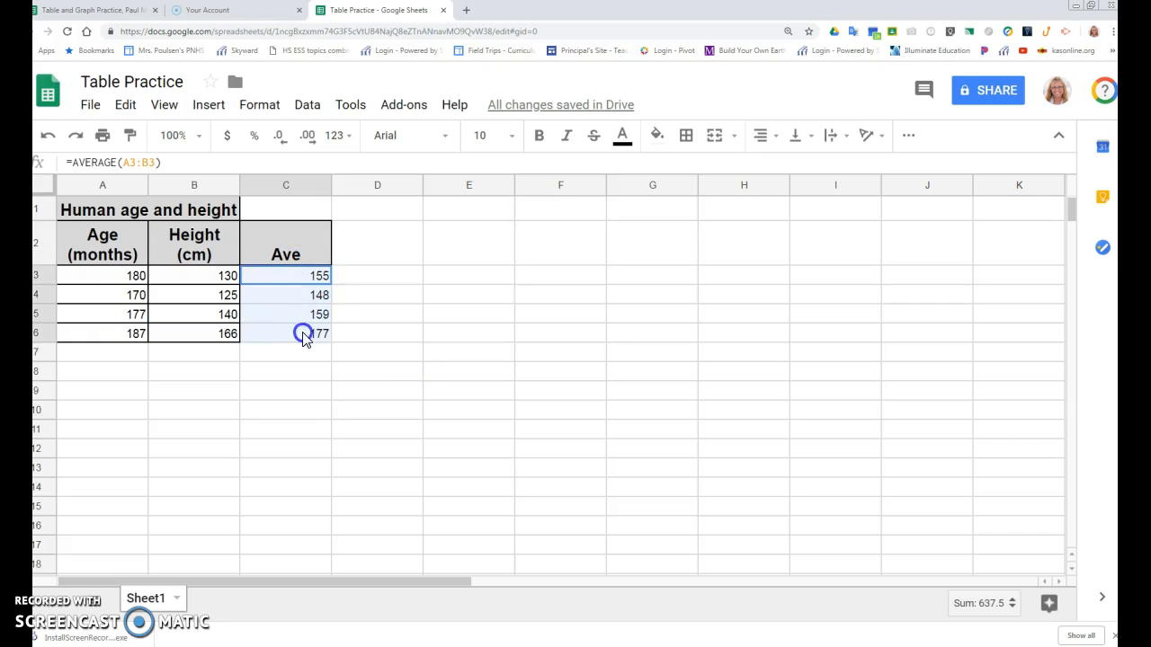
pyautogui.click(686, 135)
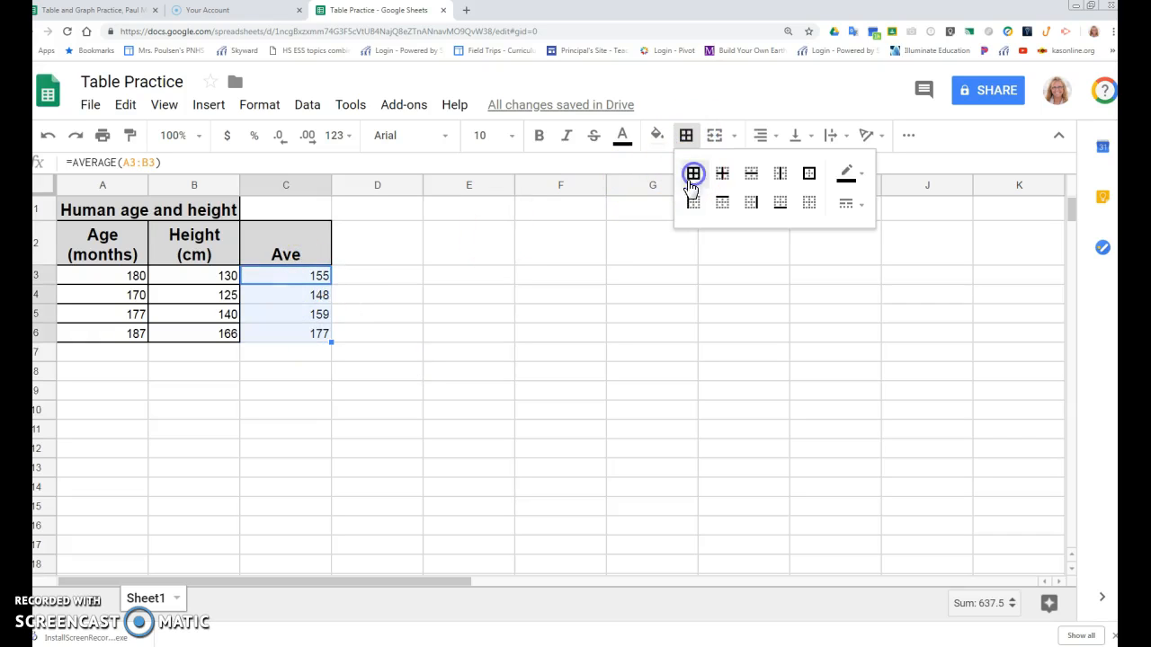
pyautogui.click(693, 174)
pyautogui.click(482, 316)
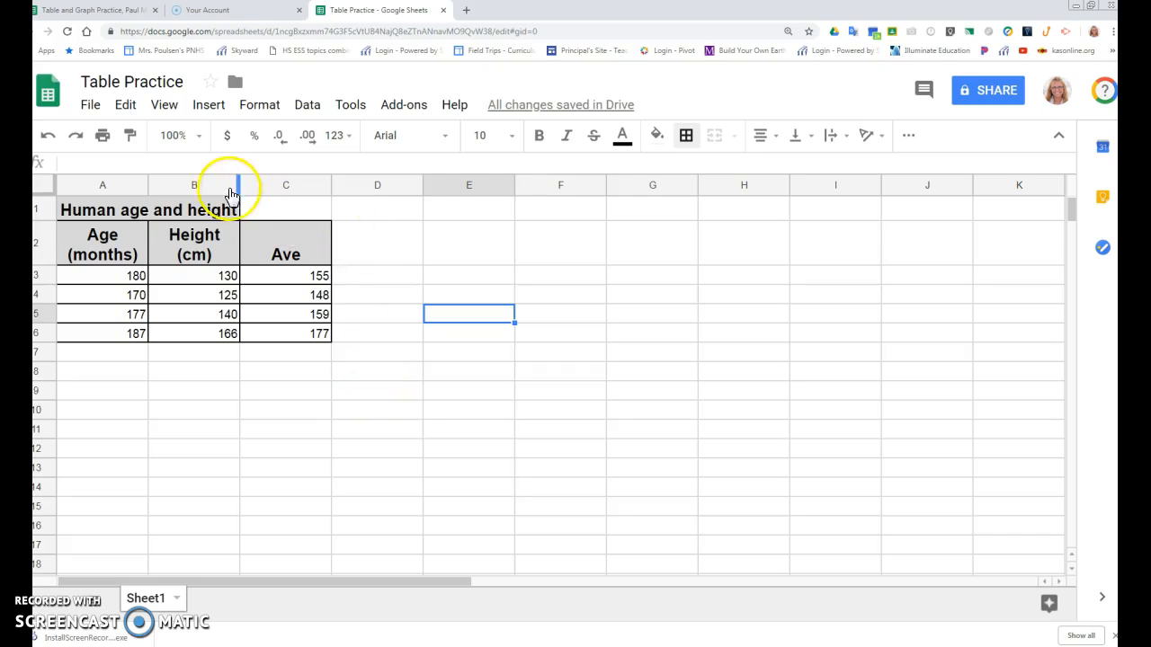
# Extend the merged table title across C1 so it spans all three columns, A1 to C1
pyautogui.moveTo(225, 207); pyautogui.dragTo(278, 208)
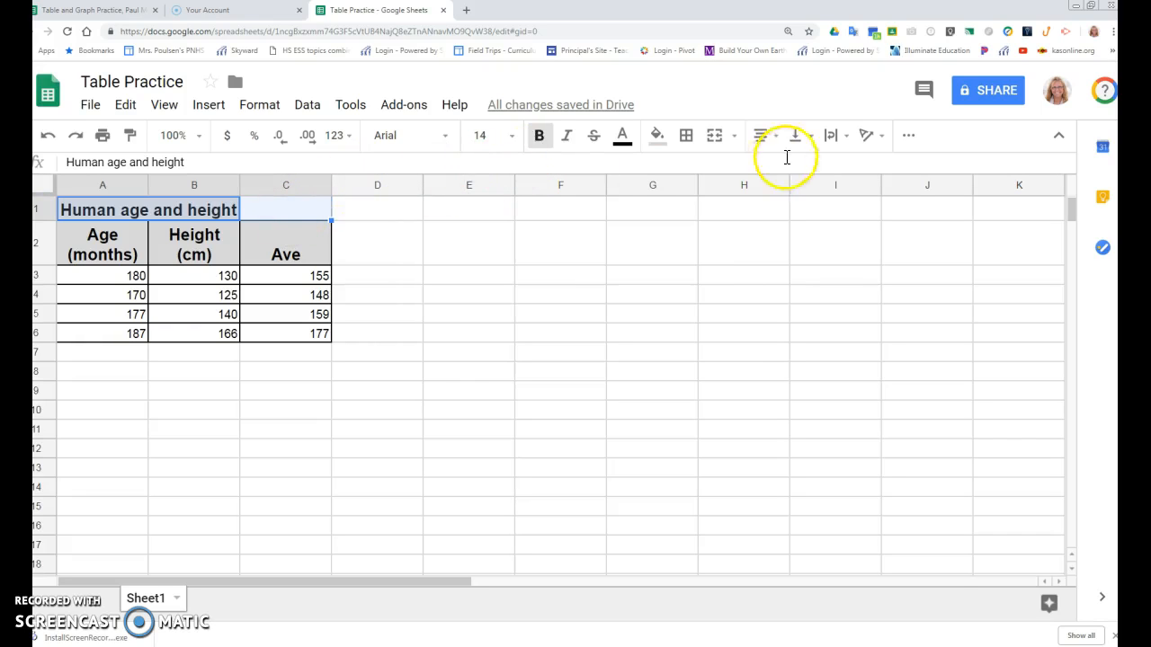
pyautogui.click(714, 135)
pyautogui.click(668, 233)
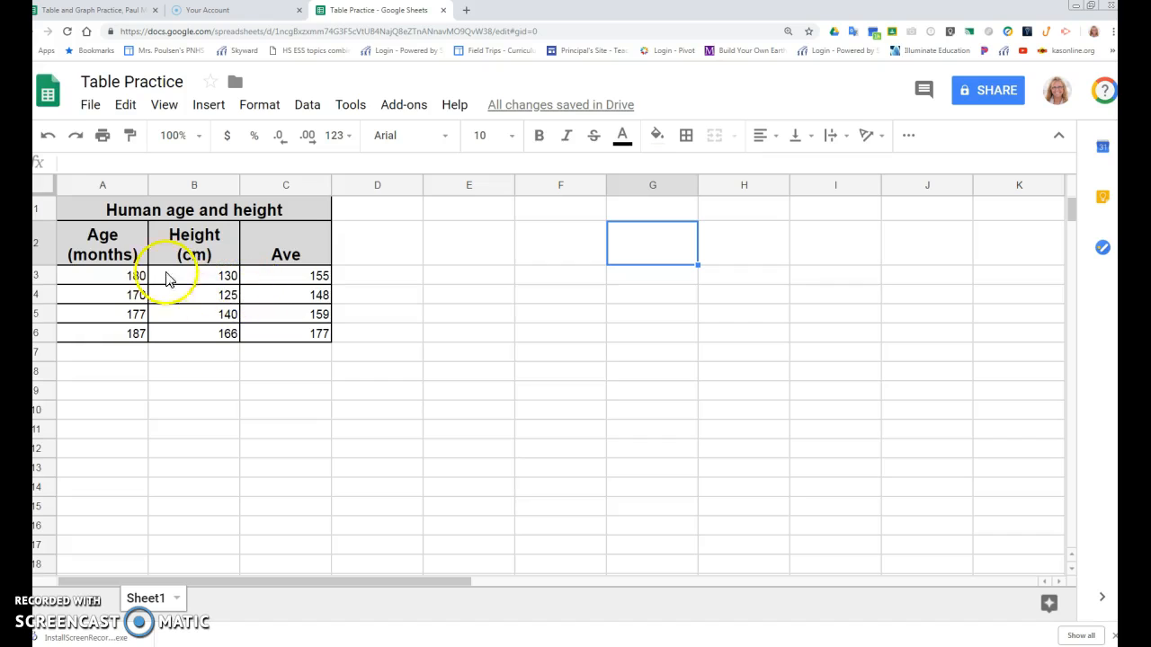
# Copy the whole table, from the title in A1 through C6
pyautogui.moveTo(87, 210); pyautogui.dragTo(293, 337)
pyautogui.rightClick(287, 301)
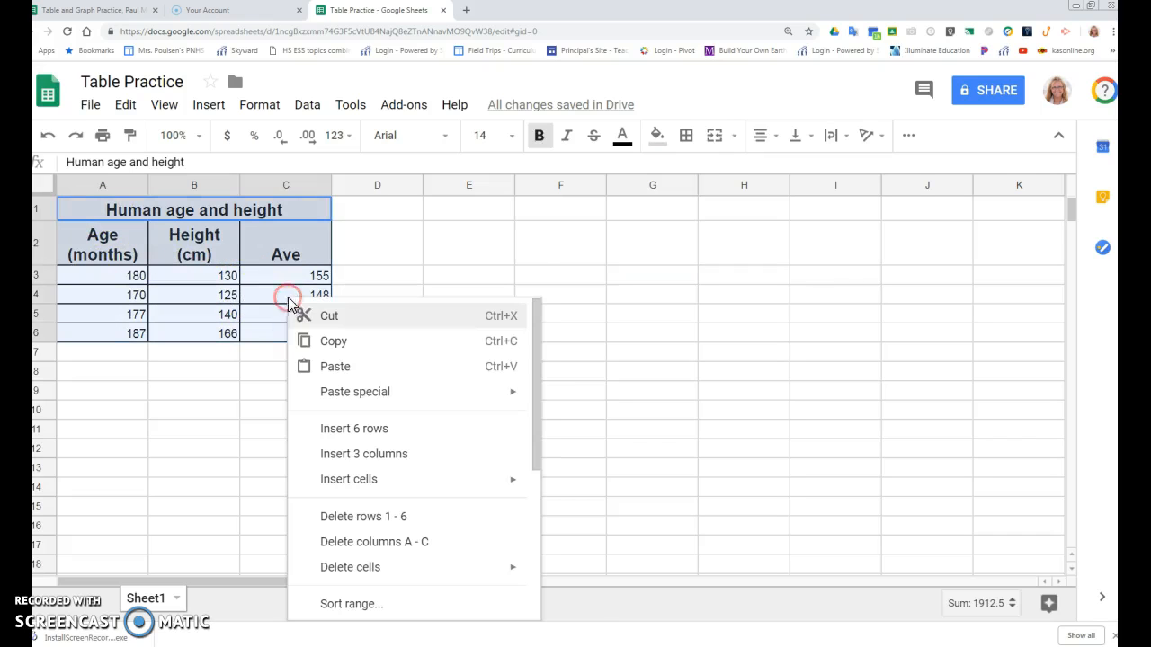
pyautogui.click(331, 342)
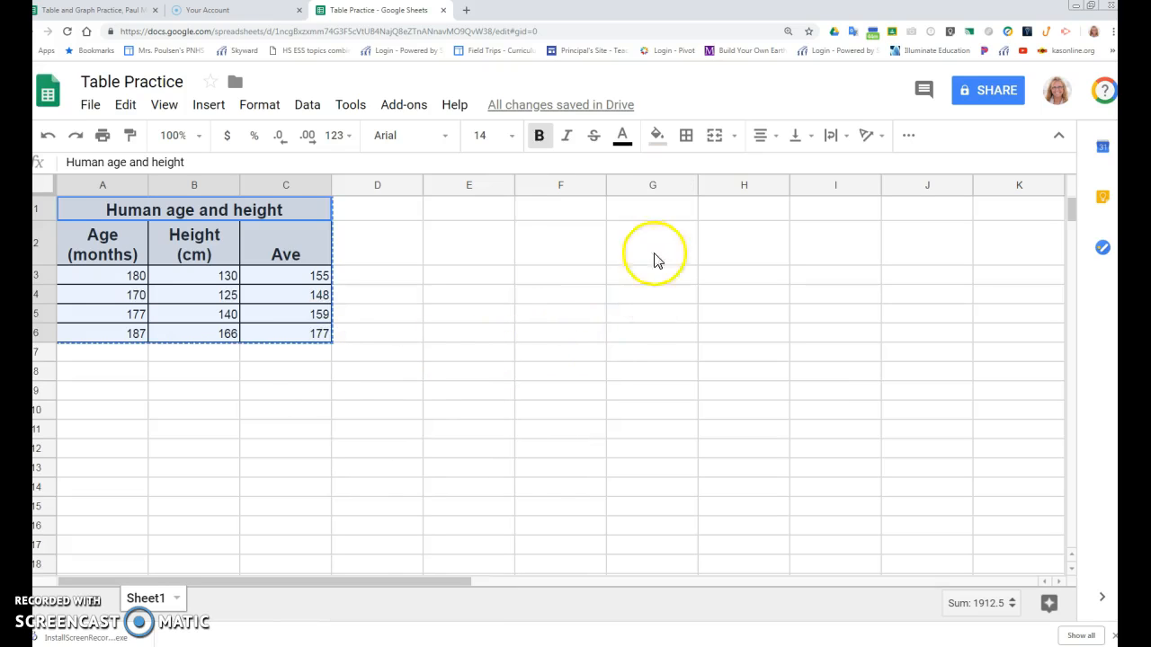
# Open Google Docs in a new browser tab and create a blank document
pyautogui.click(468, 11)
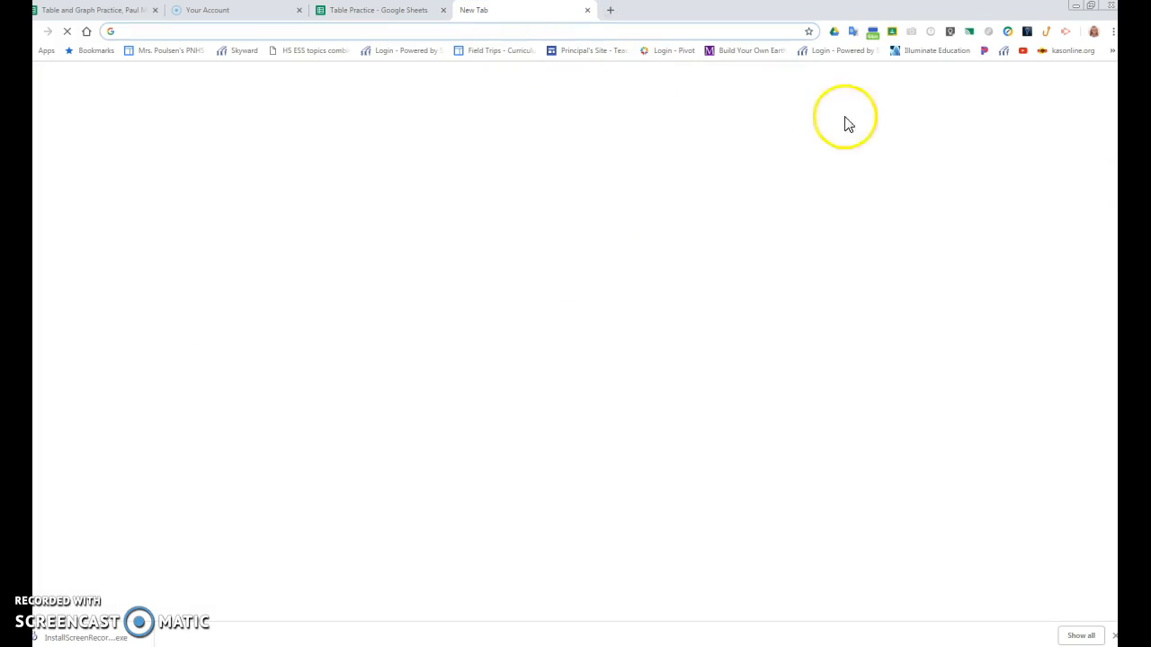
pyautogui.click(1038, 85)
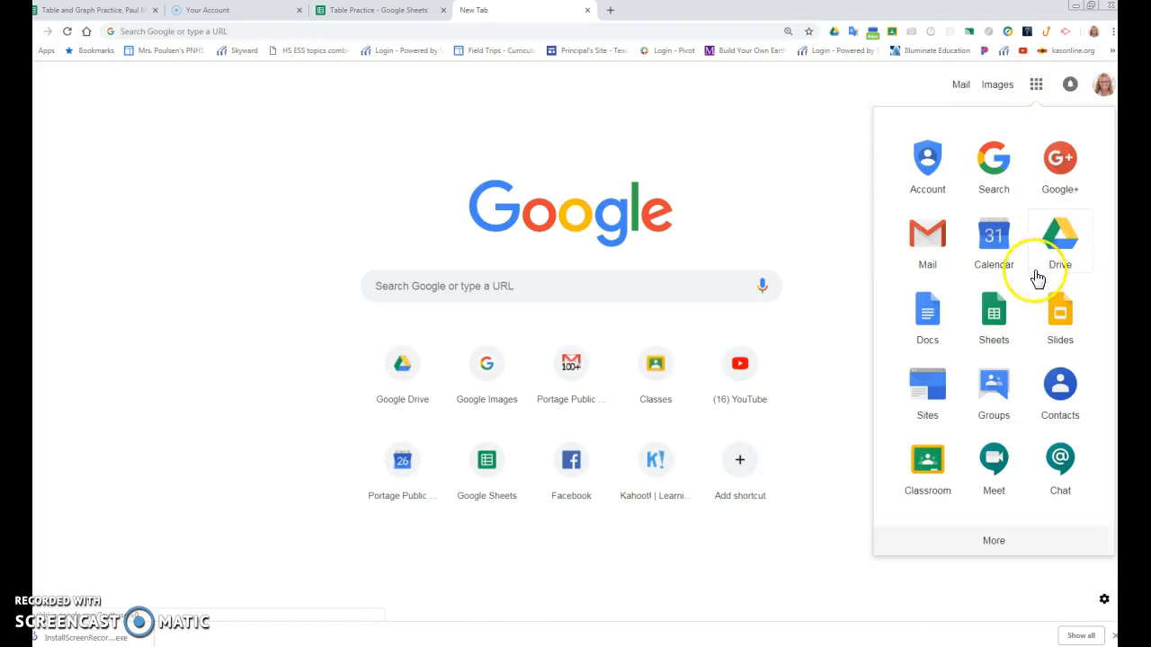
pyautogui.click(923, 302)
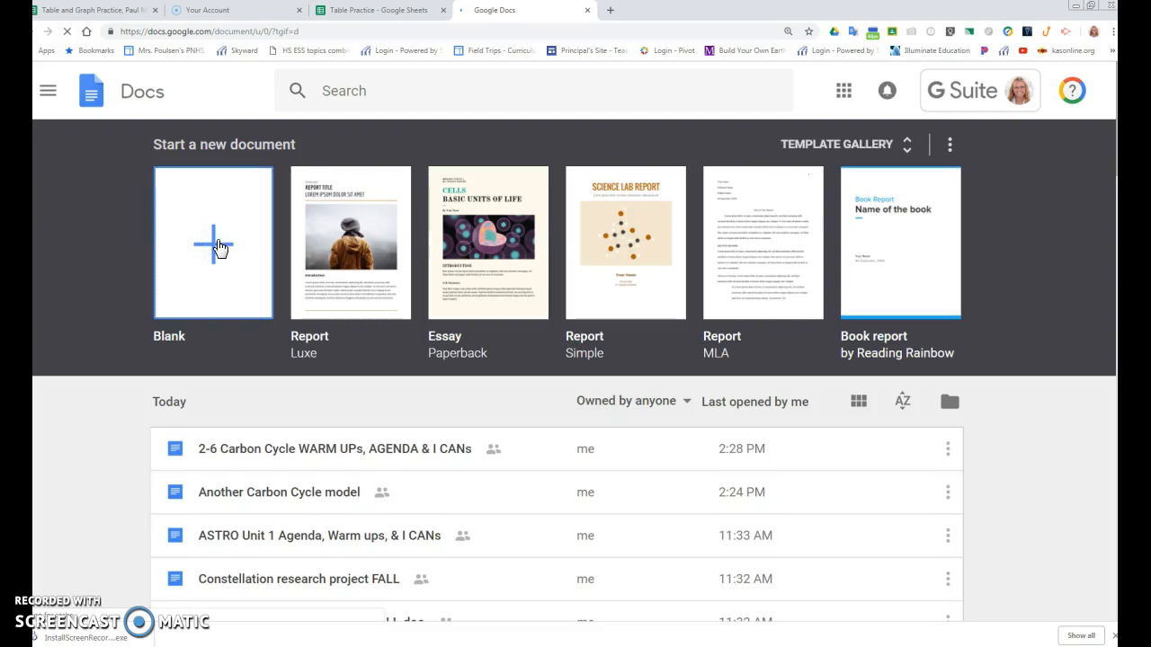
pyautogui.click(220, 247)
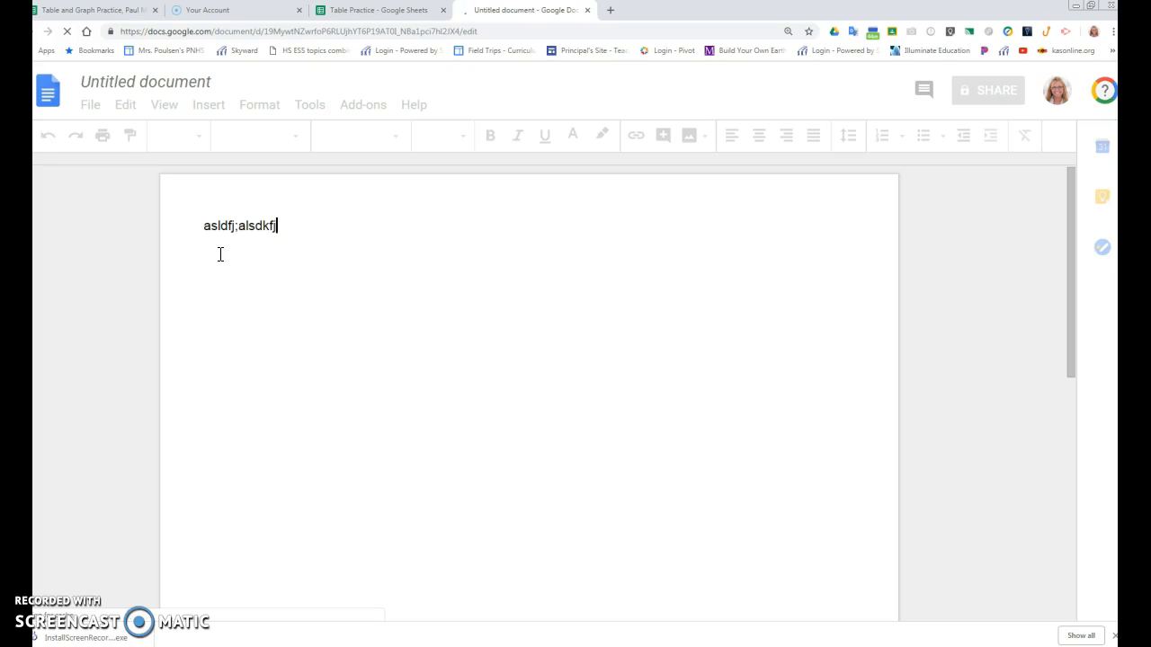
# Paste the copied table on a new line below the filler text "Asldfj;alsdkfj", using the Link to spreadsheet option
pyautogui.press('Return')
pyautogui.click(206, 258)
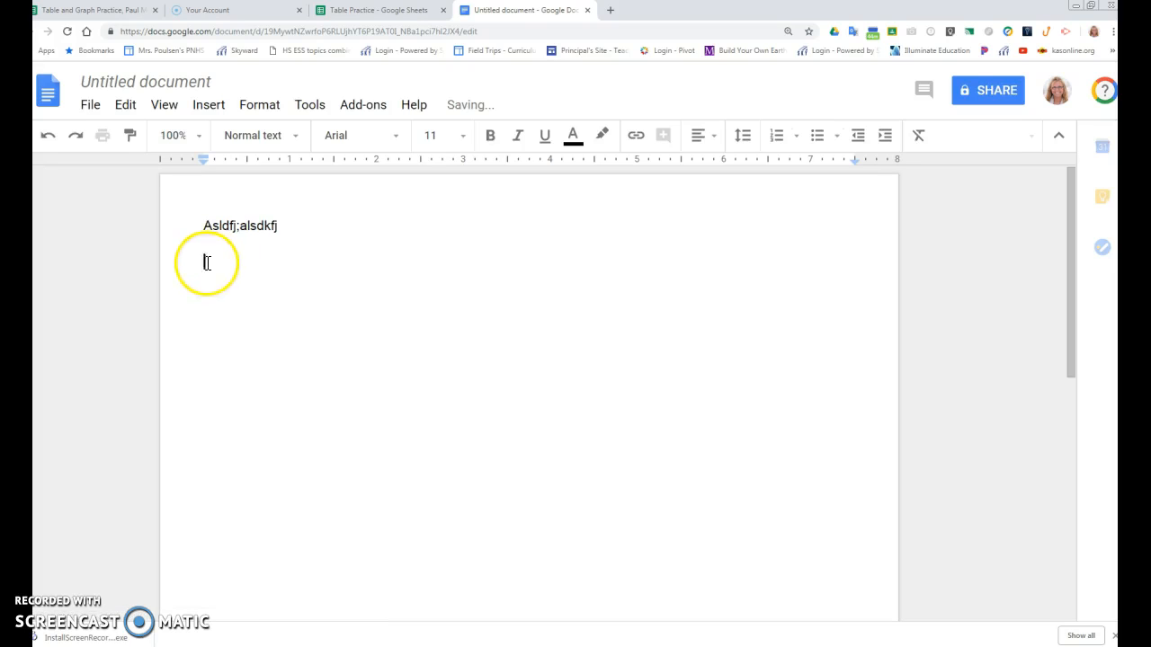
pyautogui.rightClick(206, 260)
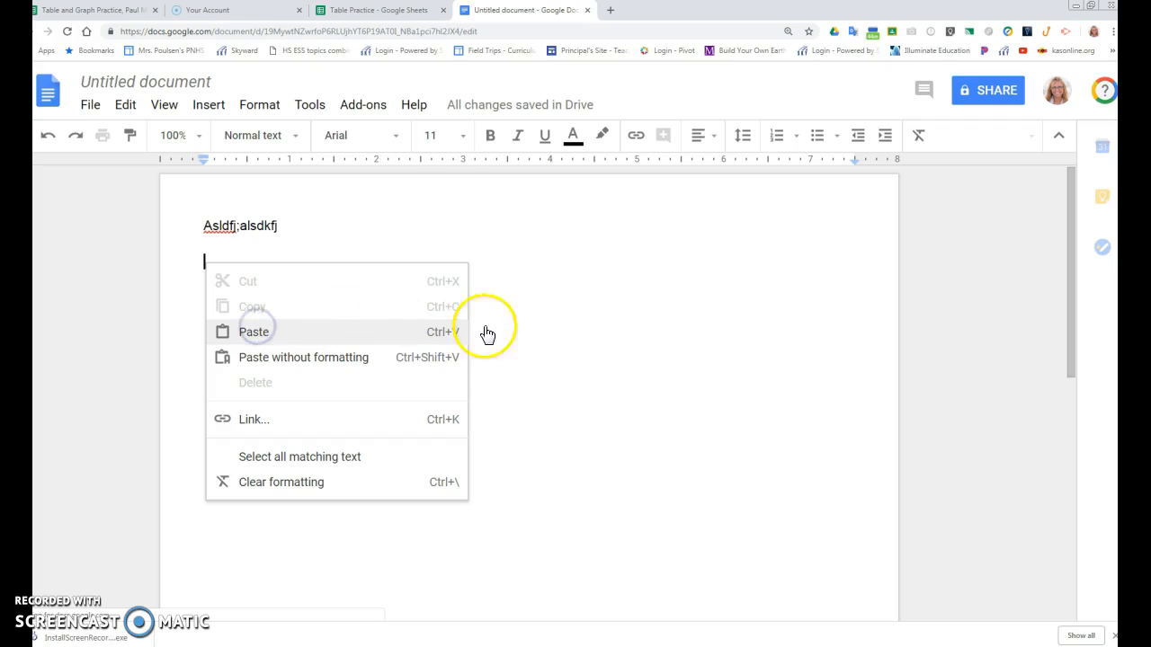
pyautogui.hotkey('ctrl', 'v')
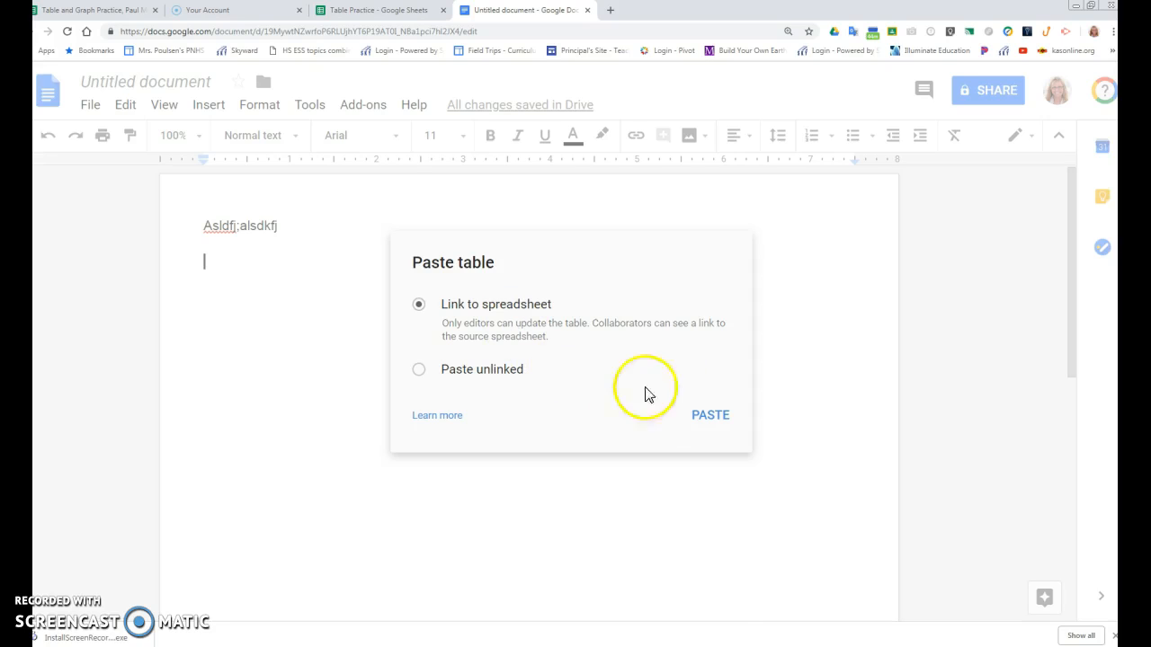
pyautogui.click(710, 415)
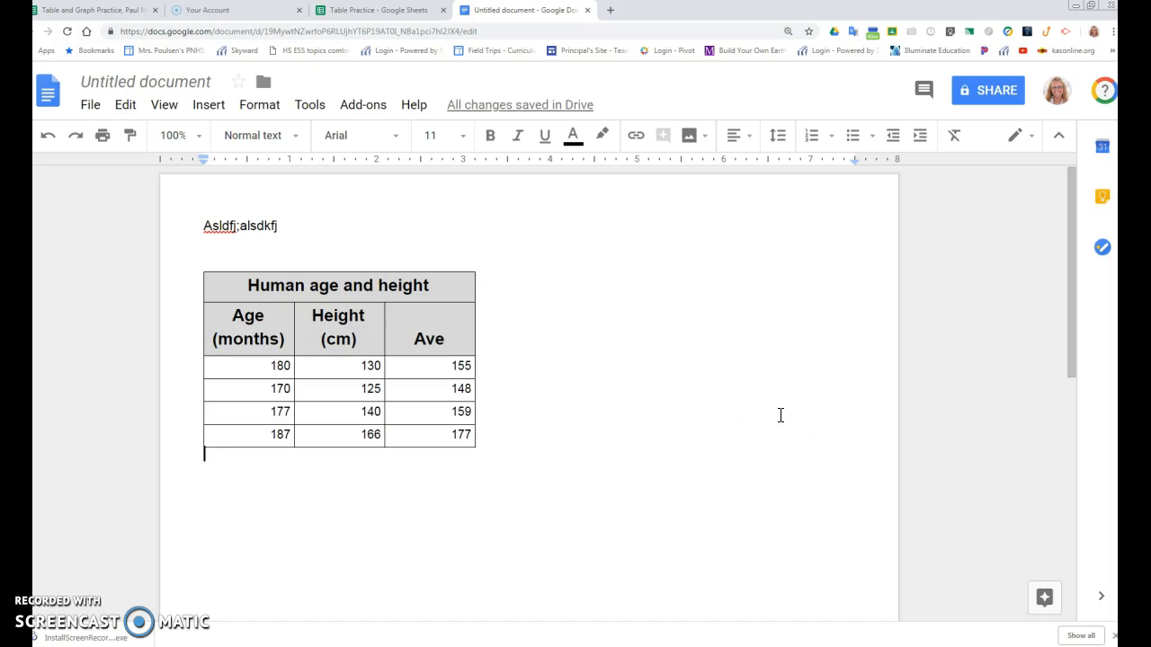
# Switch back to the Table Practice spreadsheet and center the data values in A3 to C6 horizontally
pyautogui.click(403, 11)
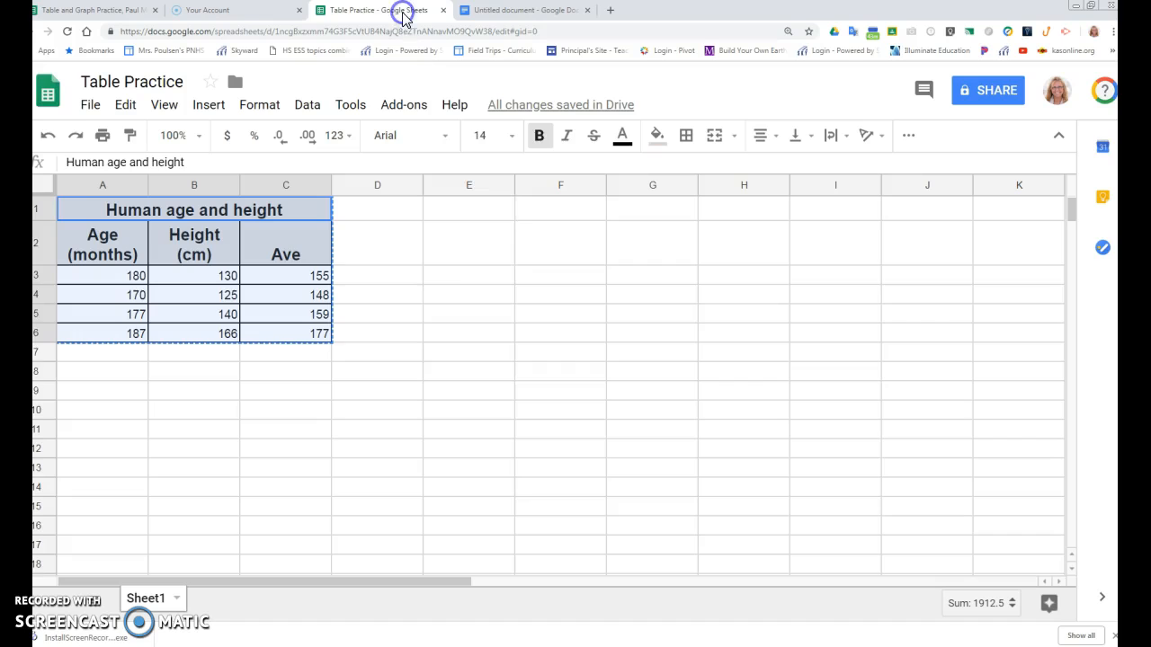
pyautogui.click(321, 373)
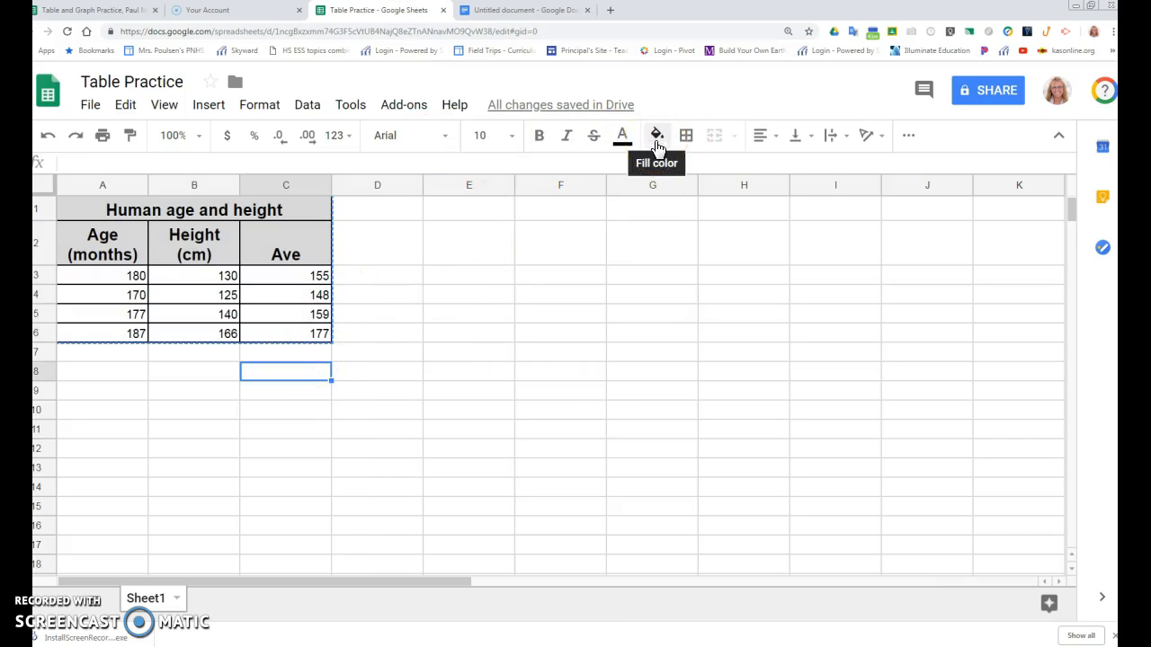
pyautogui.click(622, 144)
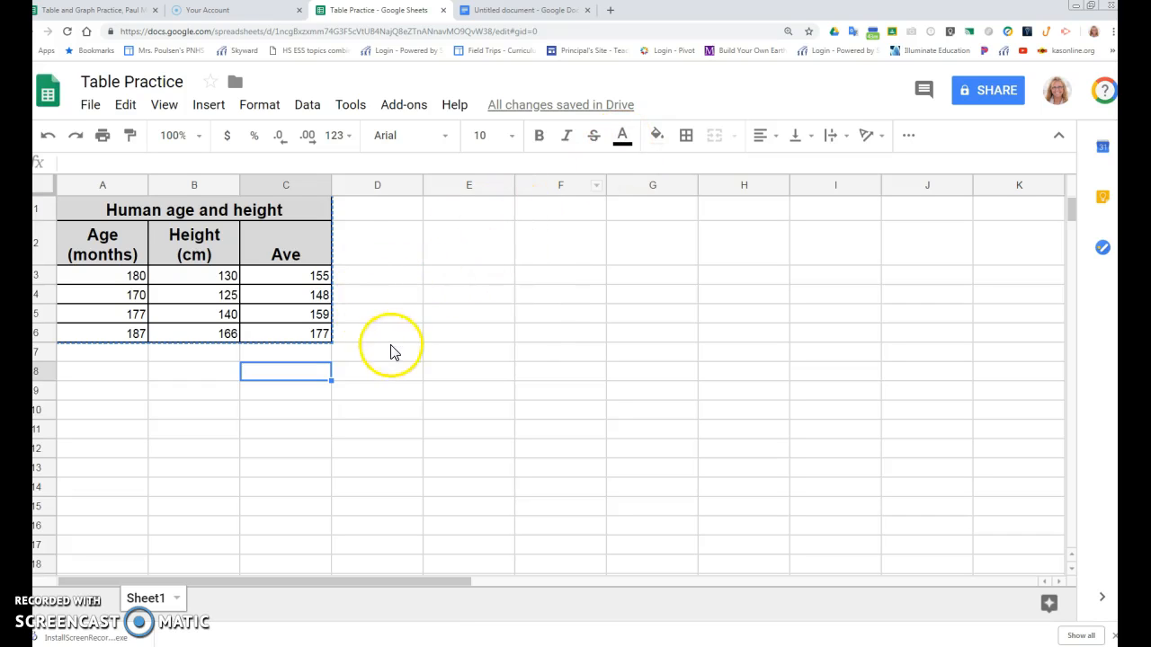
pyautogui.moveTo(96, 275); pyautogui.dragTo(283, 330)
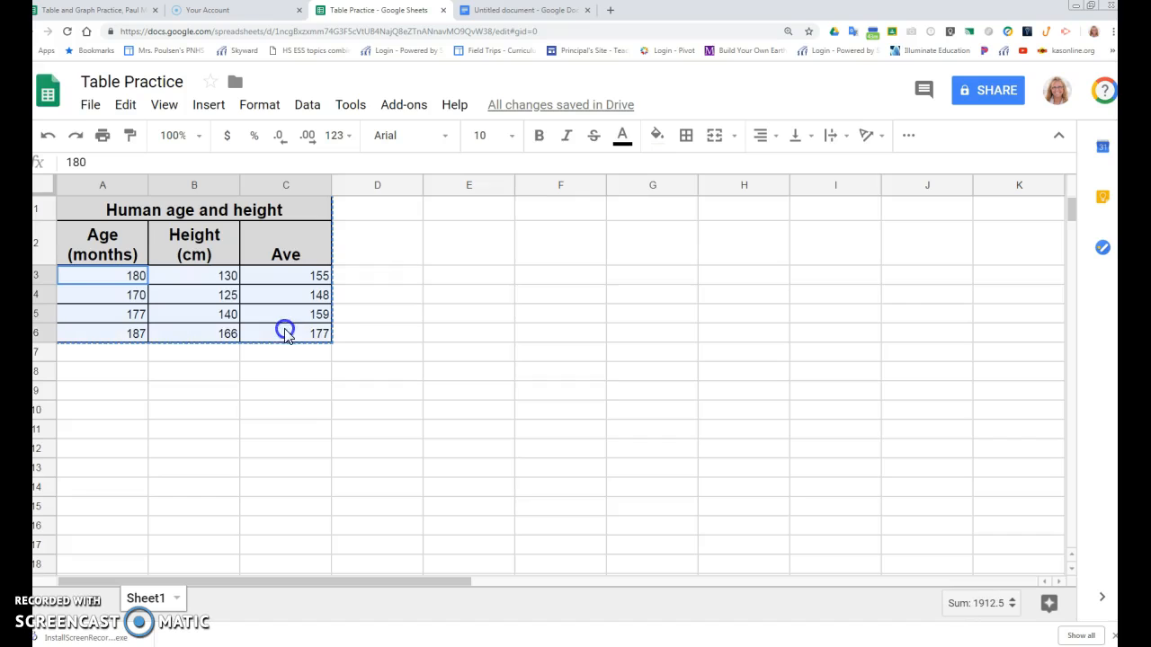
pyautogui.click(773, 139)
pyautogui.click(787, 168)
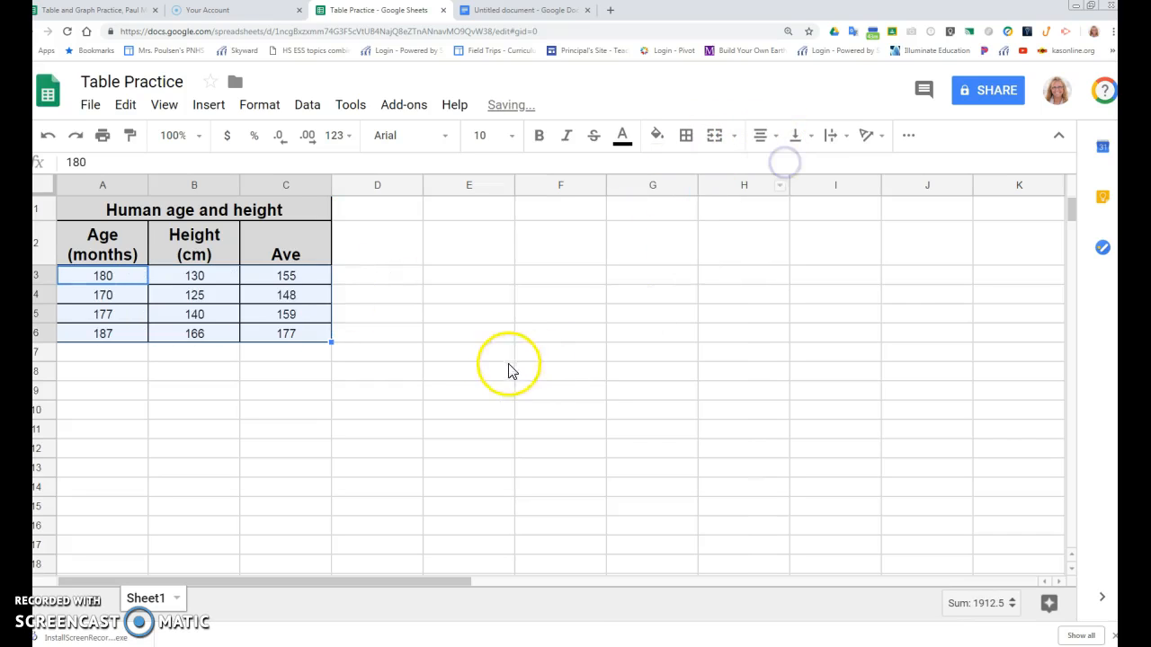
pyautogui.click(442, 347)
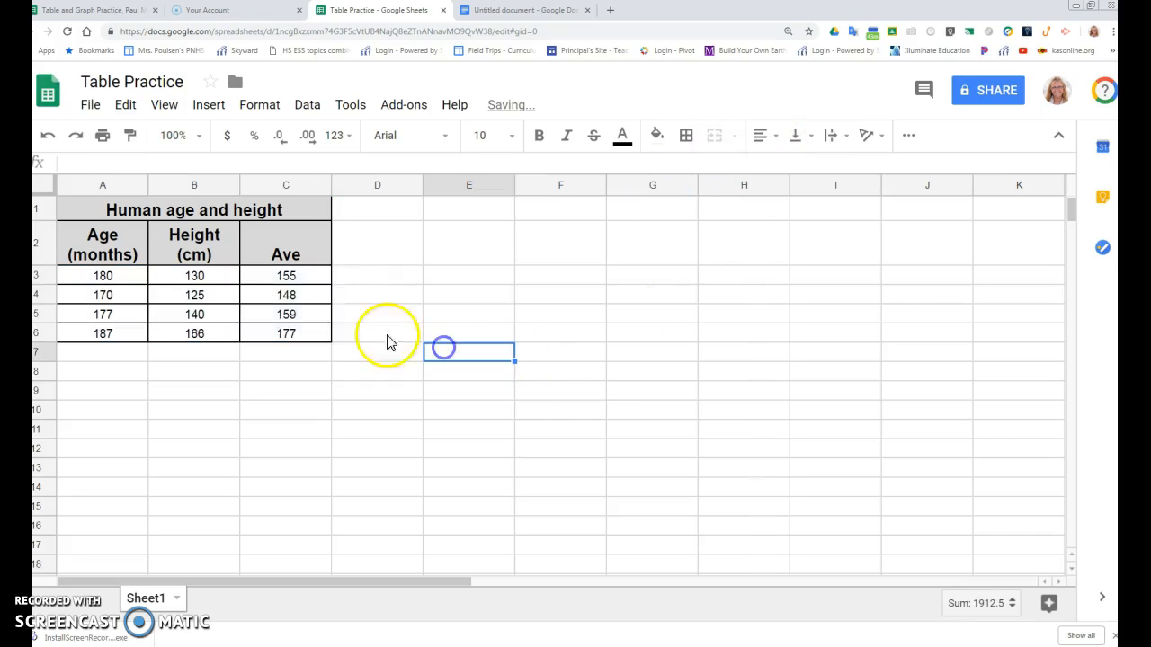
# Return to the untitled Google Docs document and update the linked table with the spreadsheet's changes
pyautogui.click(497, 10)
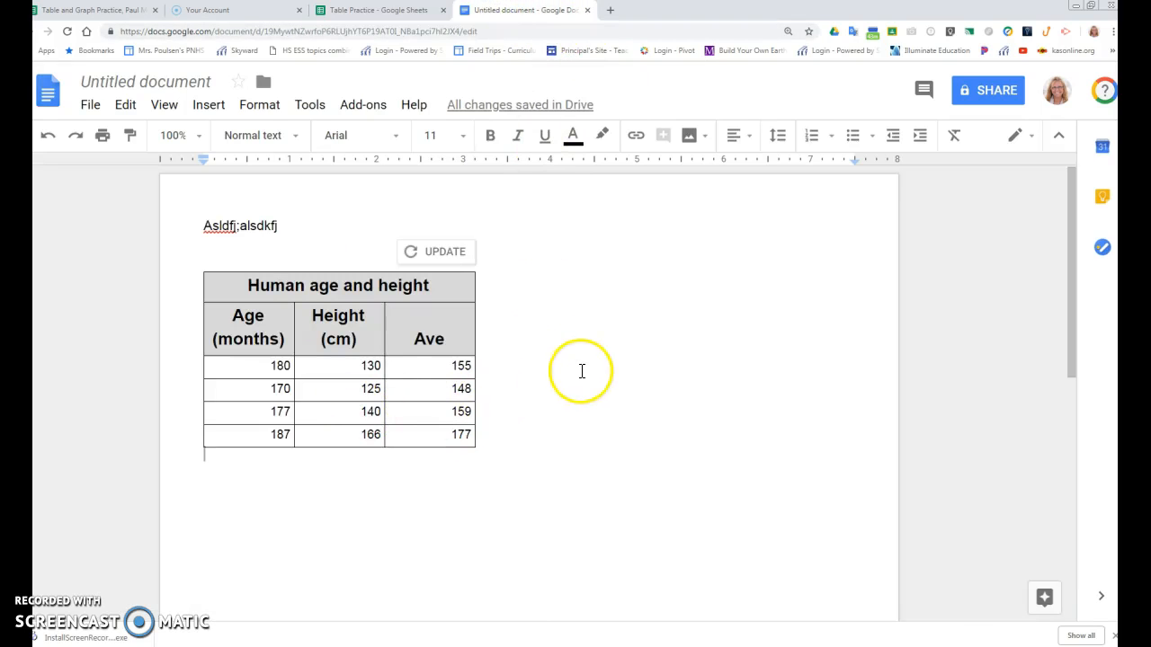
pyautogui.click(447, 253)
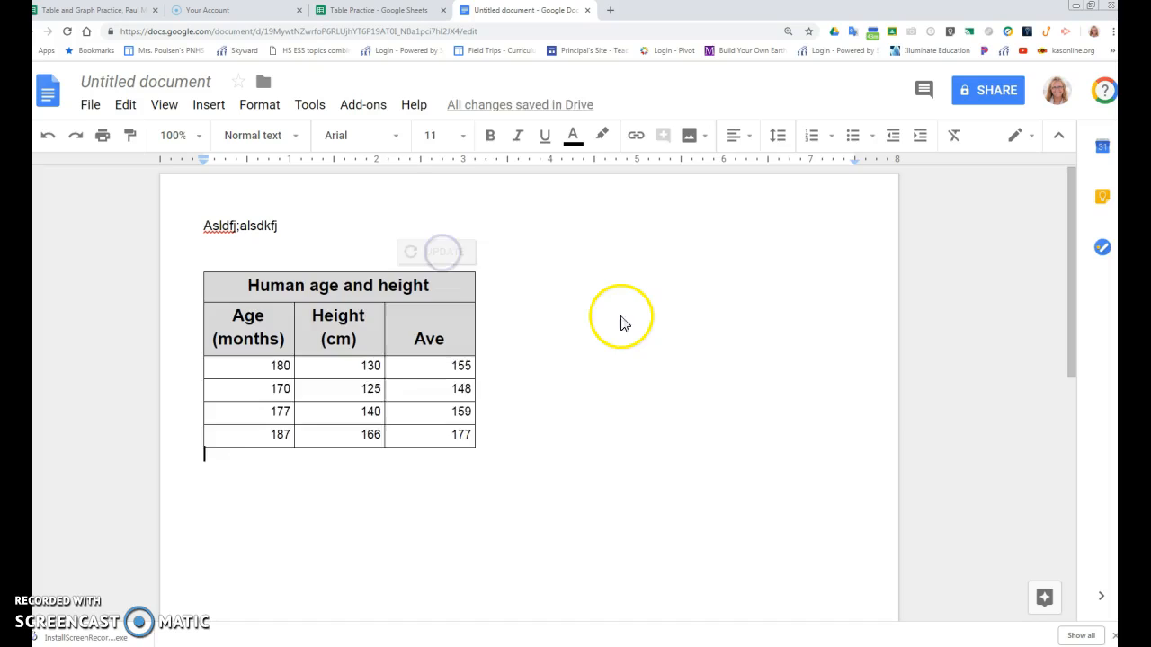
pyautogui.click(591, 424)
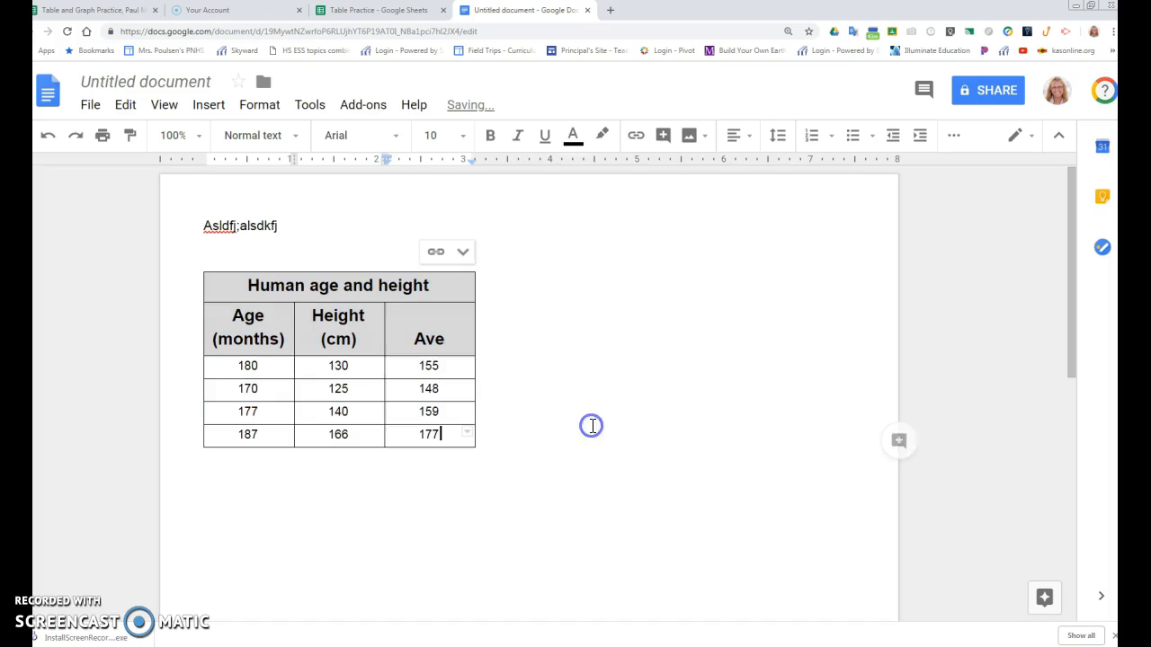